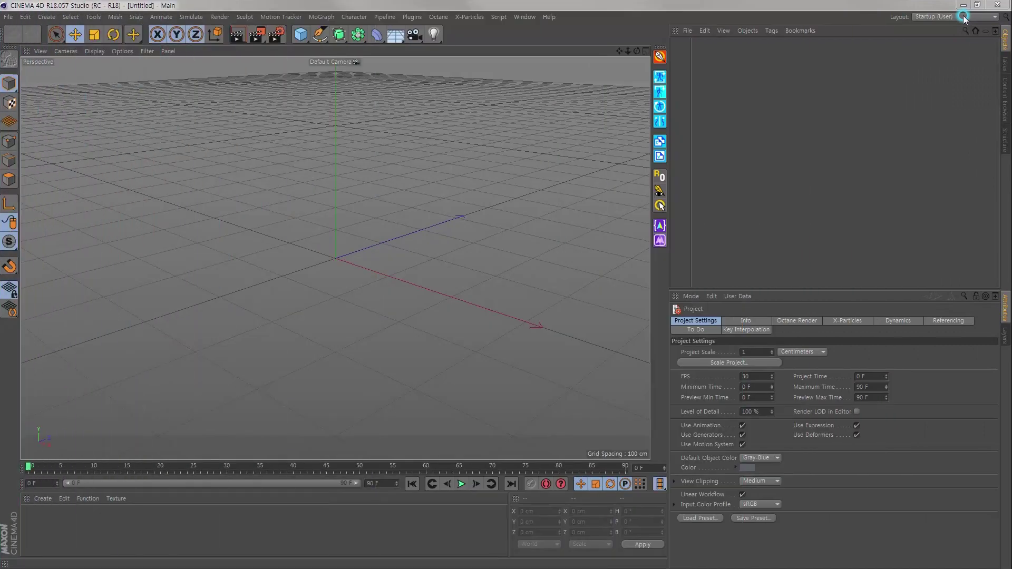
Load the Male Base mesh from the Content Browser's Sculpting > Base Meshes presets.
{"action": "left_click", "coordinate": [526, 17]}
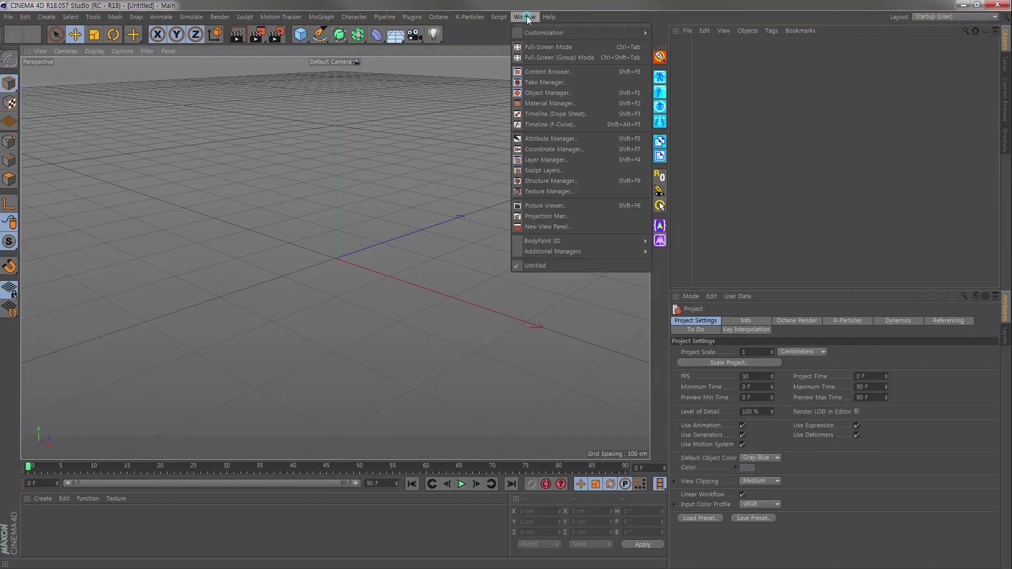
{"action": "left_click", "coordinate": [544, 74]}
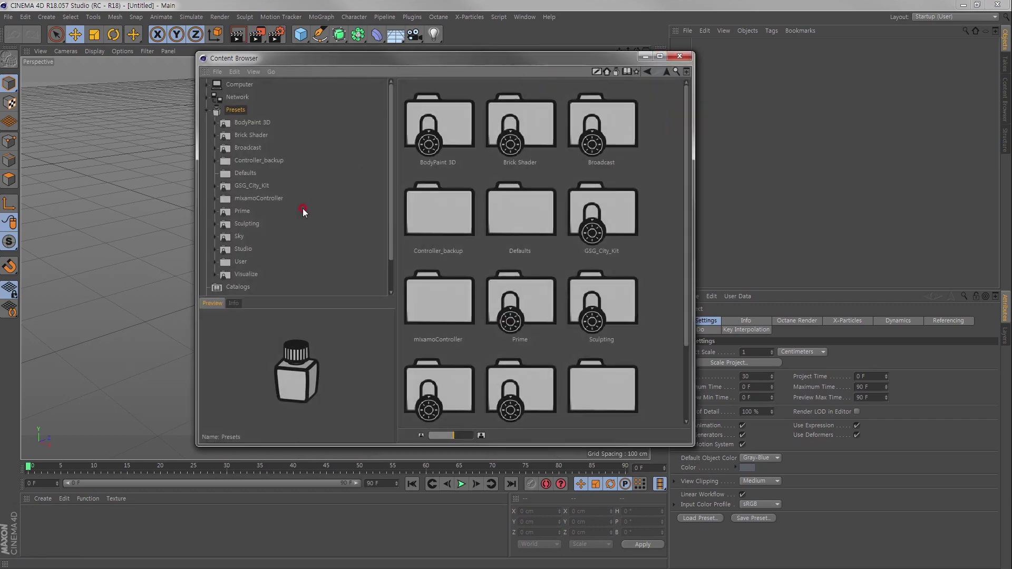
{"action": "left_click", "coordinate": [243, 224]}
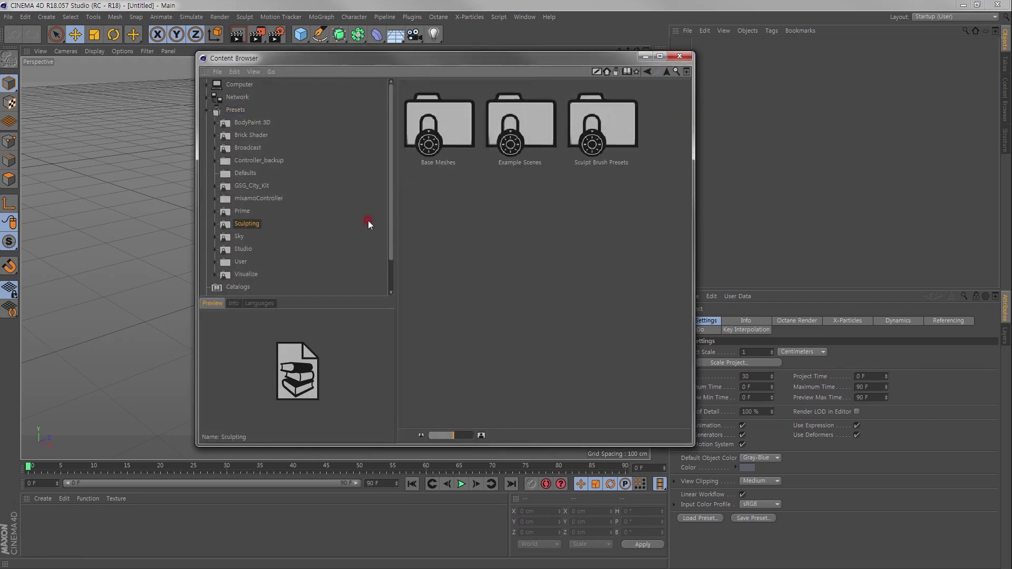
{"action": "double_click", "coordinate": [429, 128]}
{"action": "double_click", "coordinate": [436, 287]}
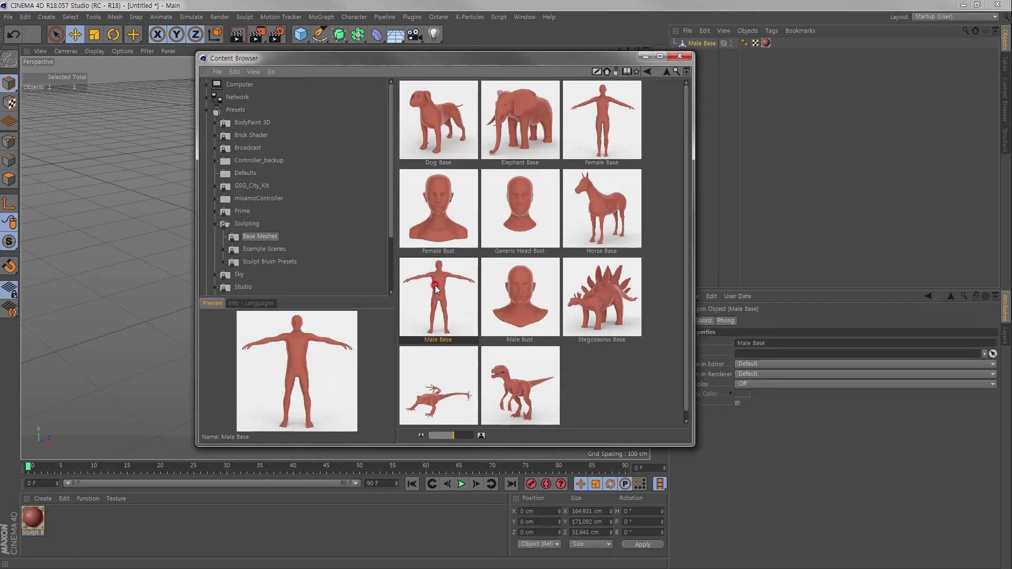
{"action": "left_click", "coordinate": [679, 57]}
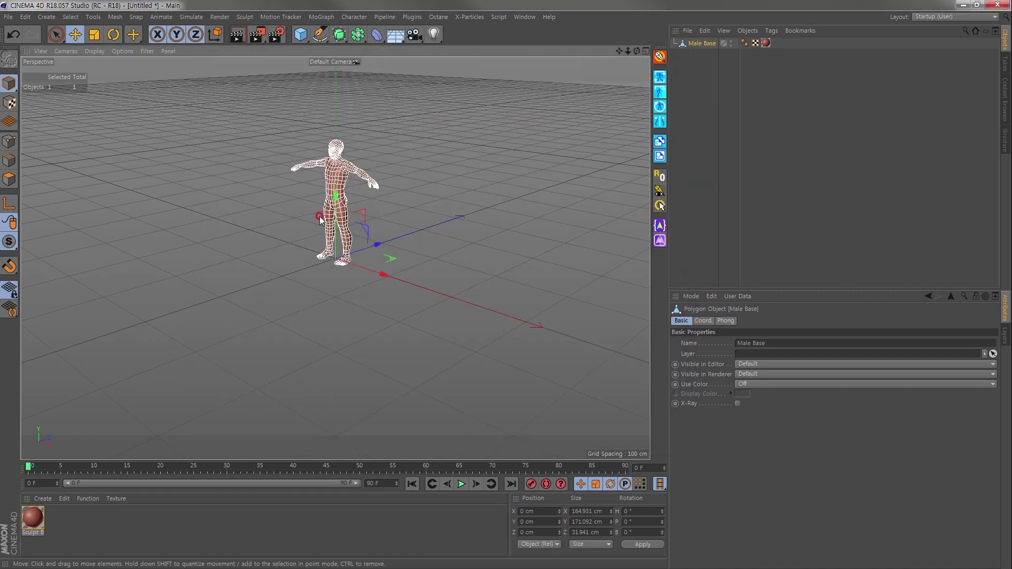
{"action": "scroll", "coordinate": [400, 201], "scroll_direction": "up", "scroll_amount": 2}
{"action": "left_click_drag", "start_coordinate": [401, 200], "coordinate": [337, 196], "text": "alt"}
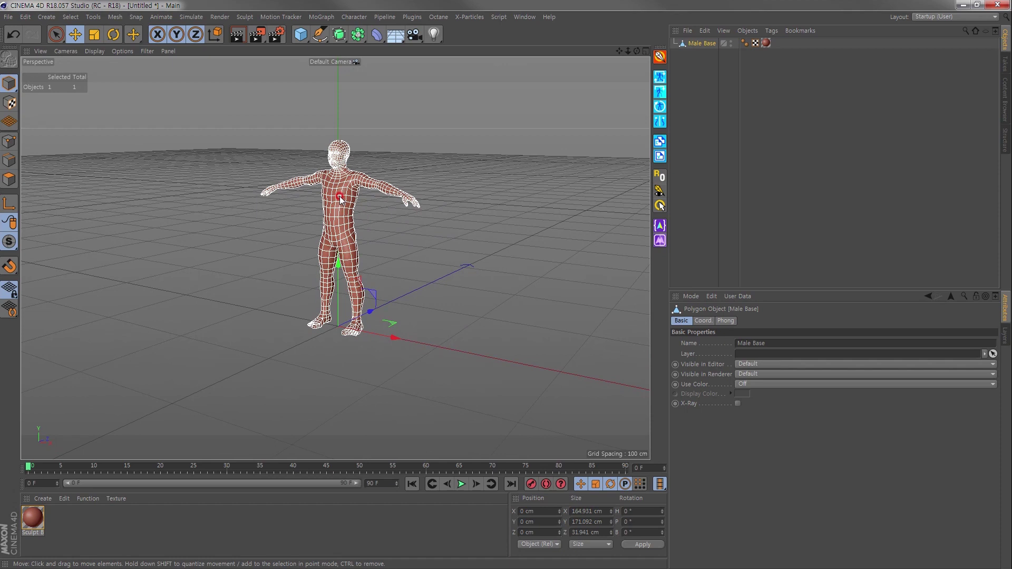
Add a Figure primitive beside the Male Base as a height reference.
{"action": "left_click", "coordinate": [306, 40]}
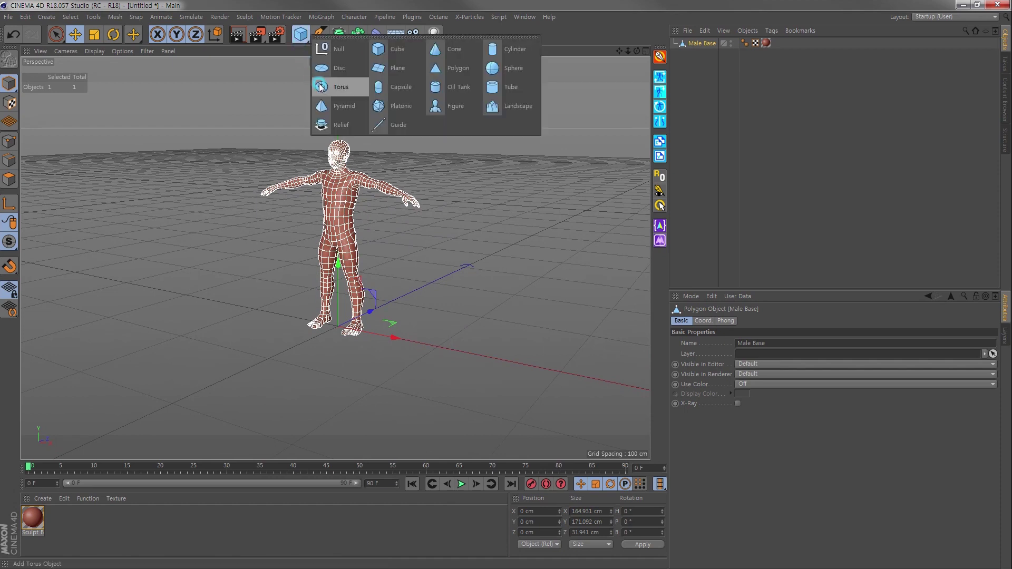
{"action": "left_click", "coordinate": [437, 109]}
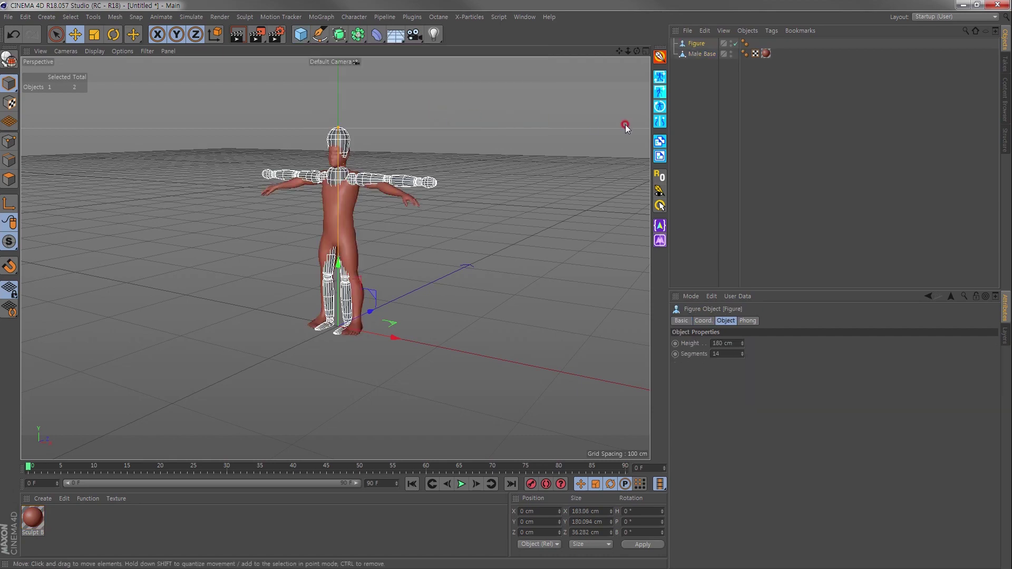
{"action": "left_click", "coordinate": [691, 98]}
{"action": "left_click_drag", "start_coordinate": [290, 229], "coordinate": [295, 253], "text": "alt"}
{"action": "left_click", "coordinate": [696, 43]}
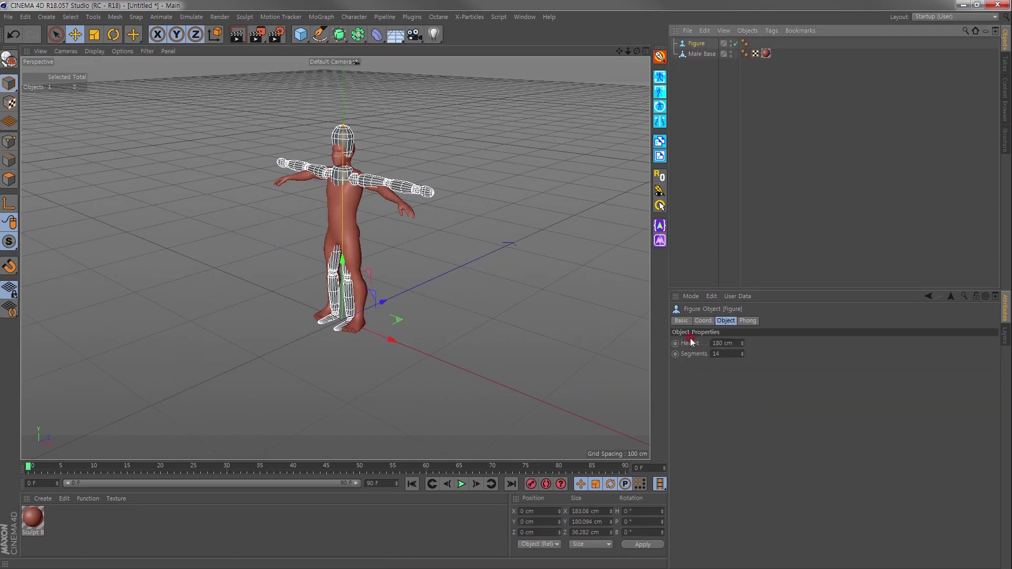
{"action": "scroll", "coordinate": [401, 264], "scroll_direction": "up", "scroll_amount": 2}
{"action": "scroll", "coordinate": [350, 217], "scroll_direction": "up", "scroll_amount": 2}
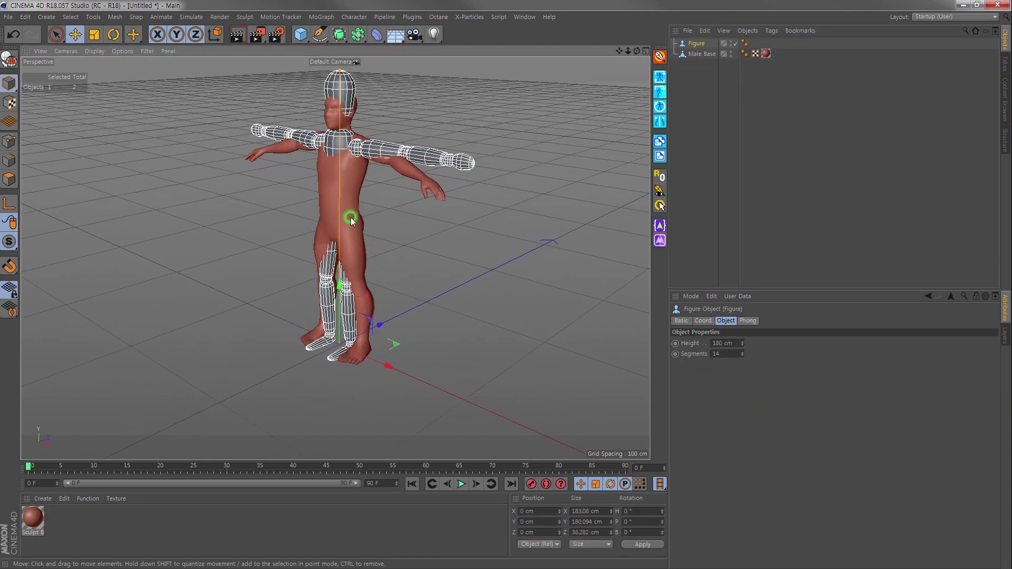
{"action": "scroll", "coordinate": [358, 238], "scroll_direction": "up", "scroll_amount": 2}
Scale the Male Base up to match the Figure, then push the Figure back along Z.
{"action": "left_click", "coordinate": [700, 54]}
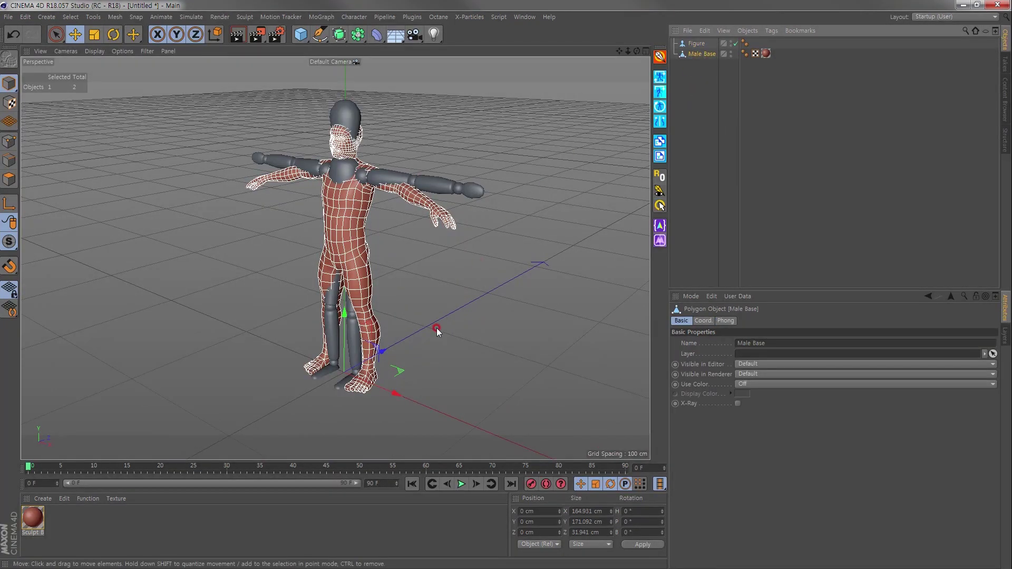
{"action": "key", "text": "t"}
{"action": "left_click_drag", "start_coordinate": [401, 310], "coordinate": [409, 303]}
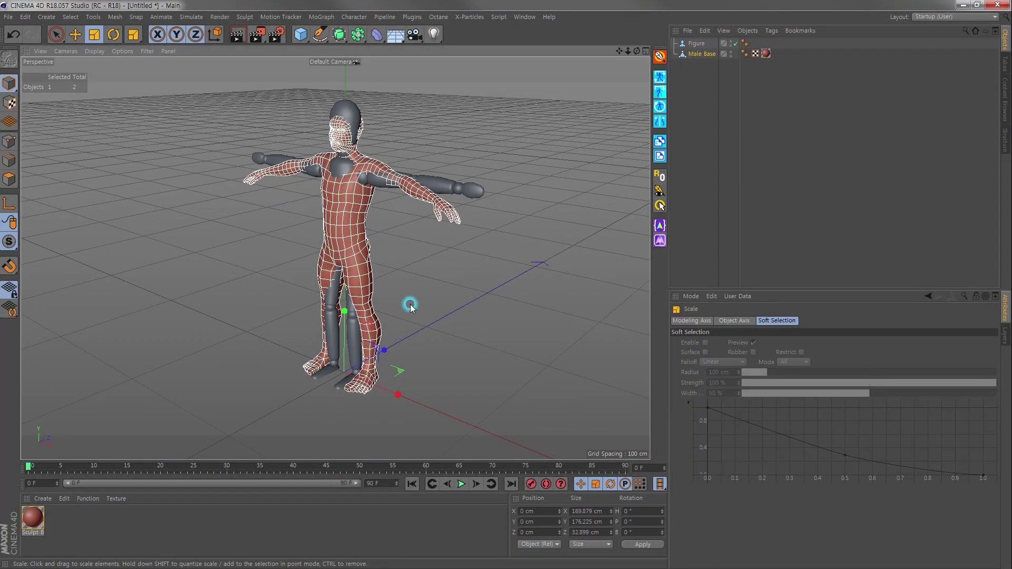
{"action": "left_click", "coordinate": [696, 43]}
{"action": "key", "text": "e"}
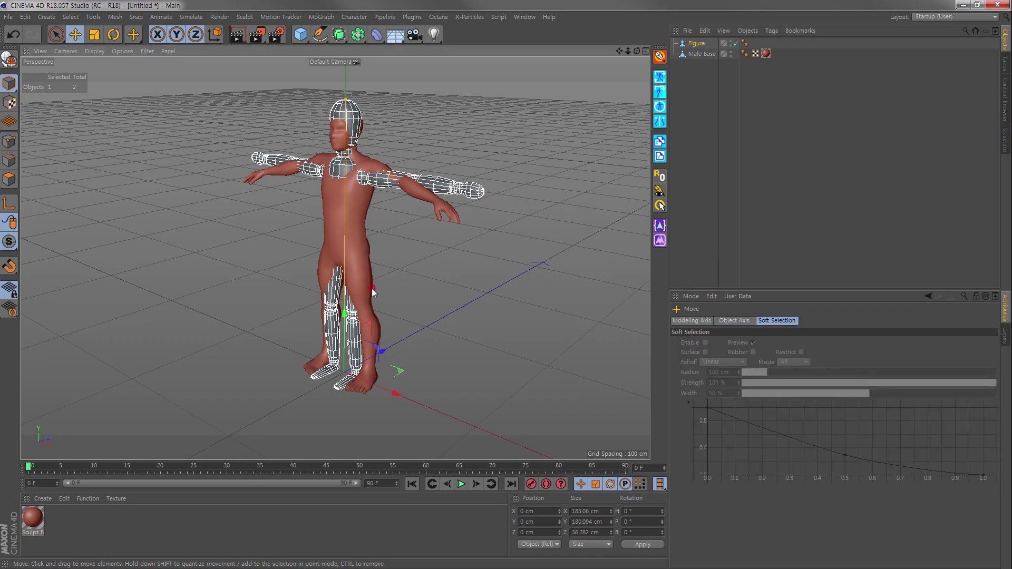
{"action": "mouse_move", "coordinate": [351, 302]}
{"action": "left_mouse_down", "text": "alt"}
{"action": "mouse_move", "coordinate": [272, 292]}
{"action": "mouse_move", "coordinate": [348, 303]}
{"action": "left_mouse_up", "text": "alt"}
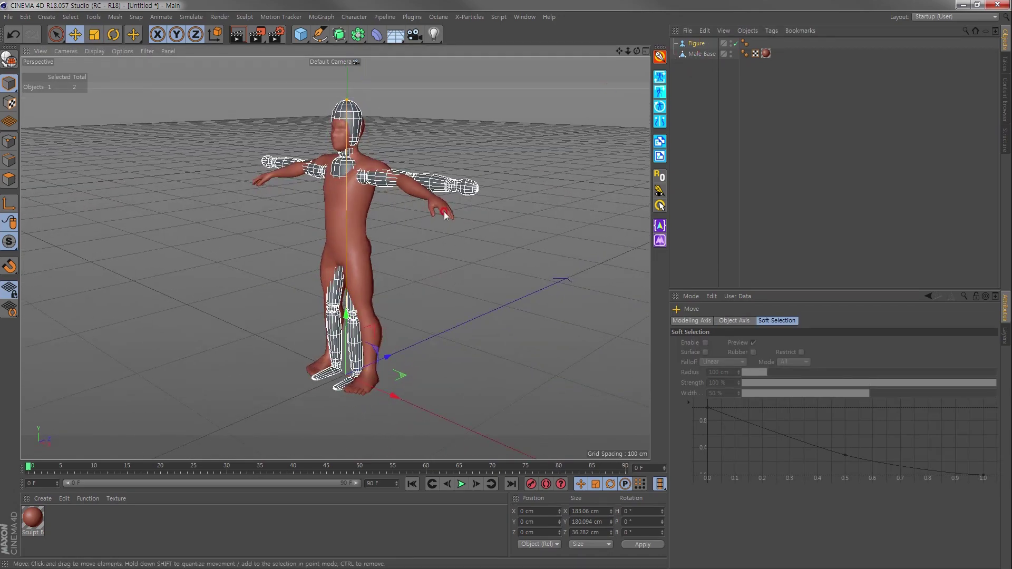
{"action": "mouse_move", "coordinate": [383, 360]}
{"action": "left_mouse_down"}
{"action": "mouse_move", "coordinate": [421, 343]}
{"action": "mouse_move", "coordinate": [316, 289]}
{"action": "mouse_move", "coordinate": [277, 325]}
{"action": "mouse_move", "coordinate": [492, 179]}
{"action": "left_mouse_up"}
{"action": "left_click", "coordinate": [317, 288]}
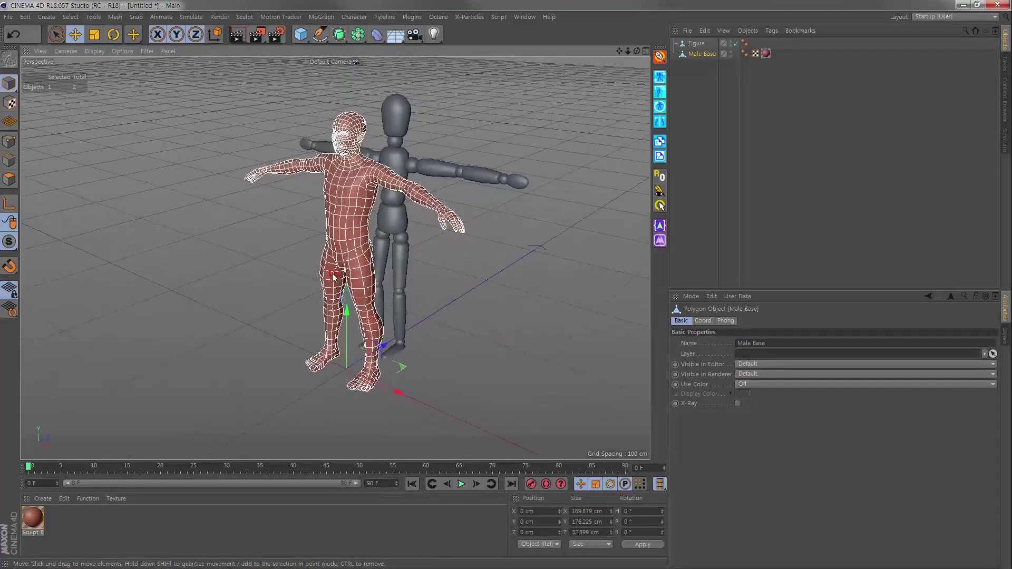
Delete the Figure reference object, leaving only the Male Base mesh.
{"action": "left_click", "coordinate": [696, 43]}
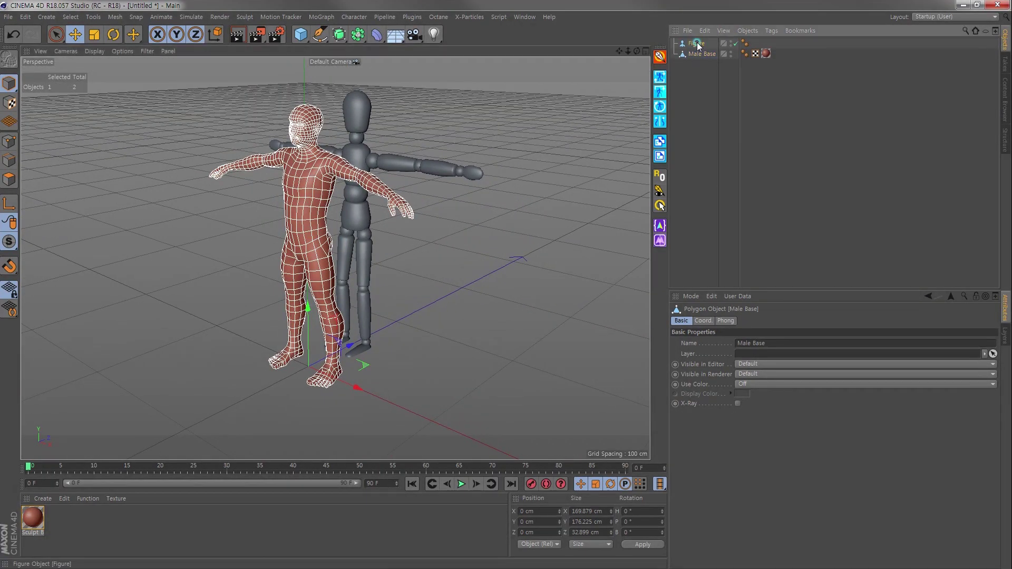
{"action": "key", "text": "Delete"}
{"action": "mouse_move", "coordinate": [282, 163]}
{"action": "left_mouse_down", "text": "alt"}
{"action": "mouse_move", "coordinate": [293, 208]}
{"action": "mouse_move", "coordinate": [253, 179]}
{"action": "left_mouse_up", "text": "alt"}
{"action": "left_click", "coordinate": [9, 17]}
{"action": "mouse_move", "coordinate": [23, 208]}
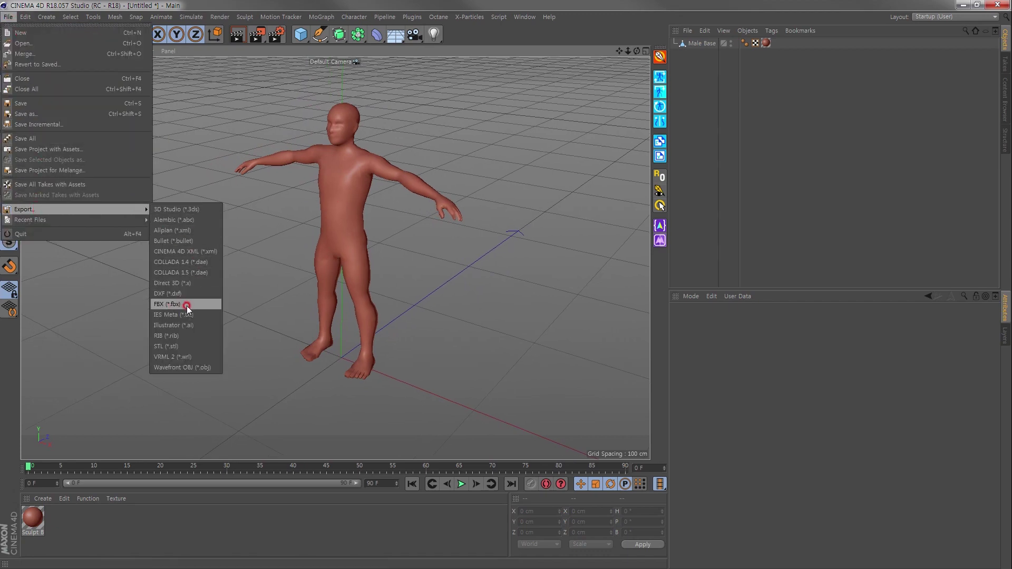
Export Untitled.fbx to the files folder with FBX 7.2 (2012), textures and materials enabled.
{"action": "left_click", "coordinate": [185, 304]}
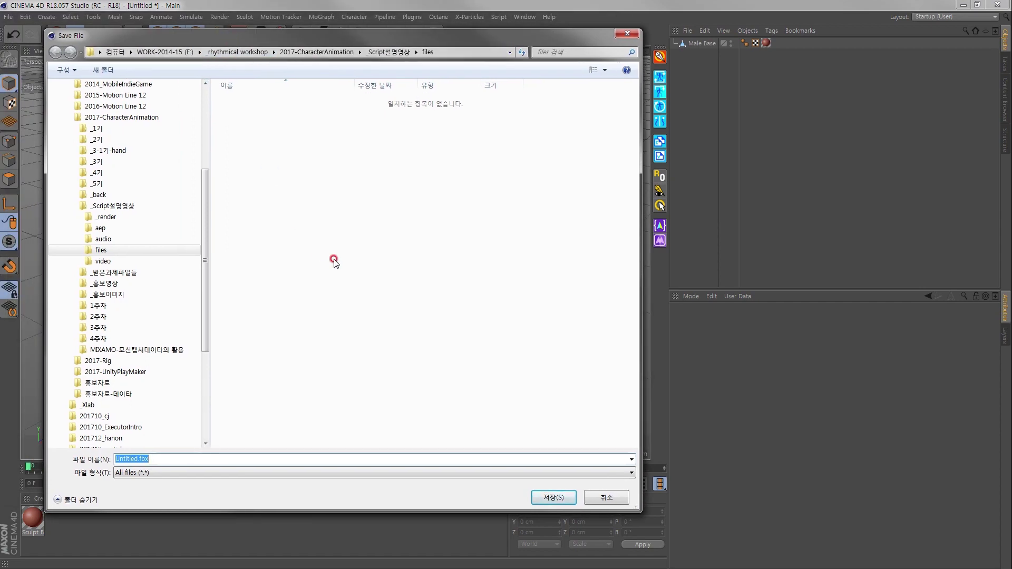
{"action": "key", "text": "Return"}
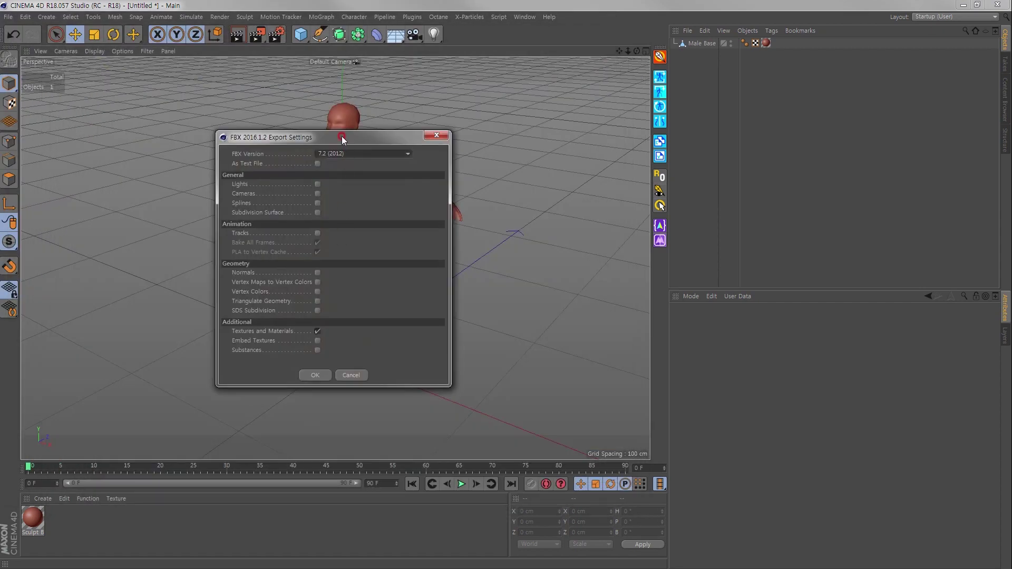
{"action": "left_click", "coordinate": [345, 143]}
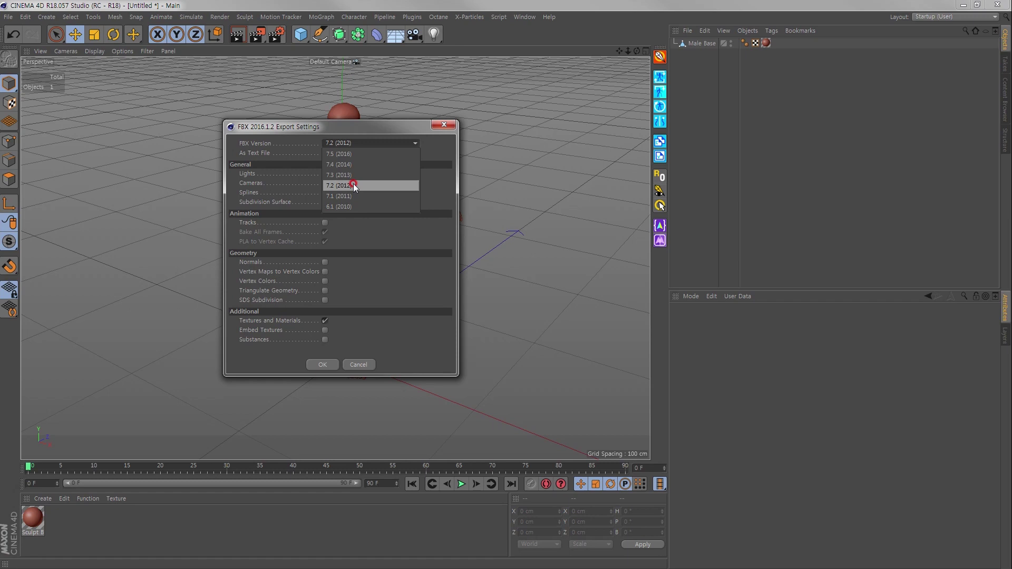
{"action": "left_click", "coordinate": [354, 186]}
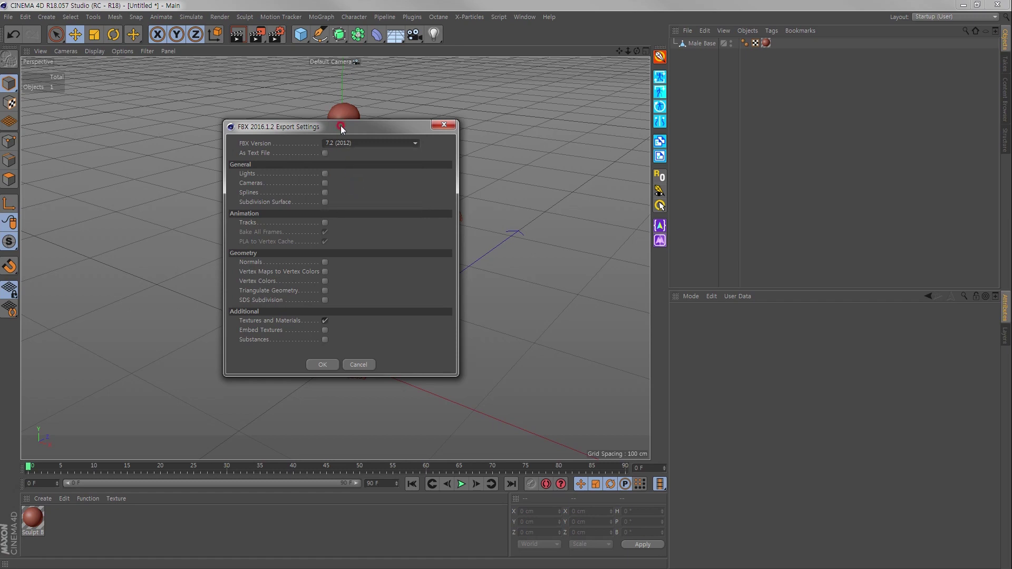
{"action": "left_click_drag", "start_coordinate": [341, 129], "coordinate": [355, 110]}
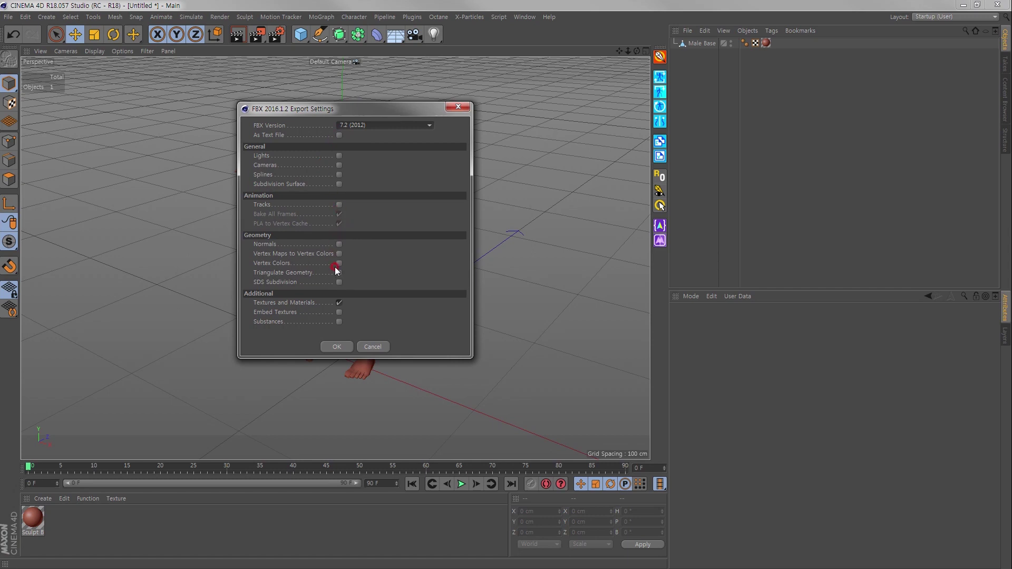
{"action": "left_click", "coordinate": [339, 302]}
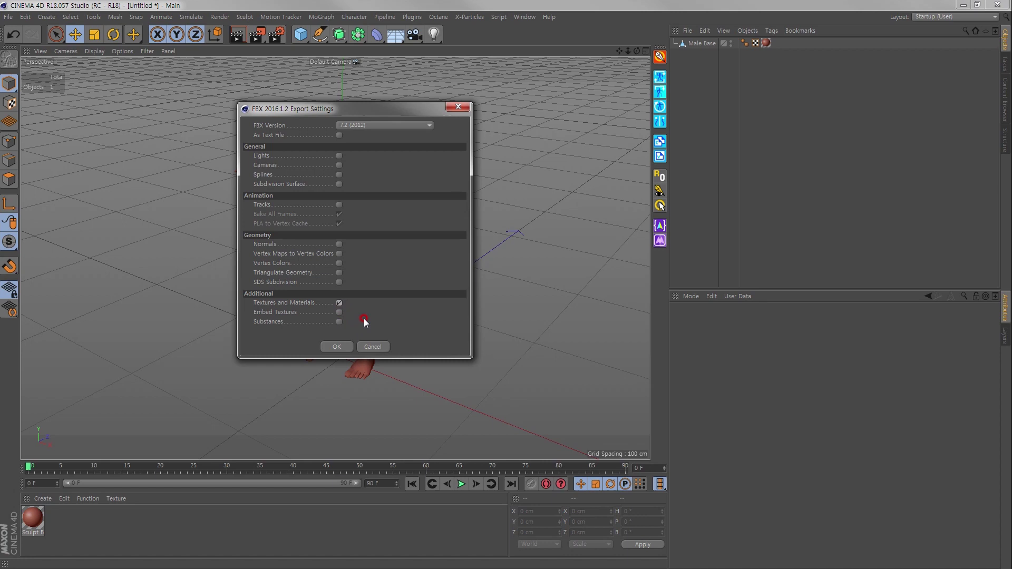
Confirm the FBX export and sign in to Mixamo with the account password.
{"action": "left_click", "coordinate": [338, 348]}
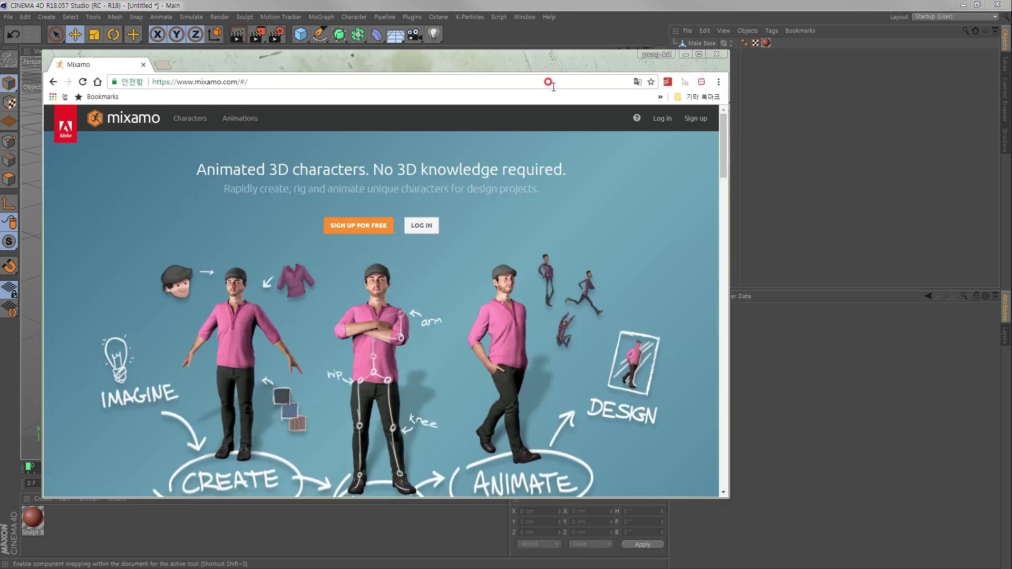
{"action": "left_click_drag", "start_coordinate": [537, 62], "coordinate": [562, 68]}
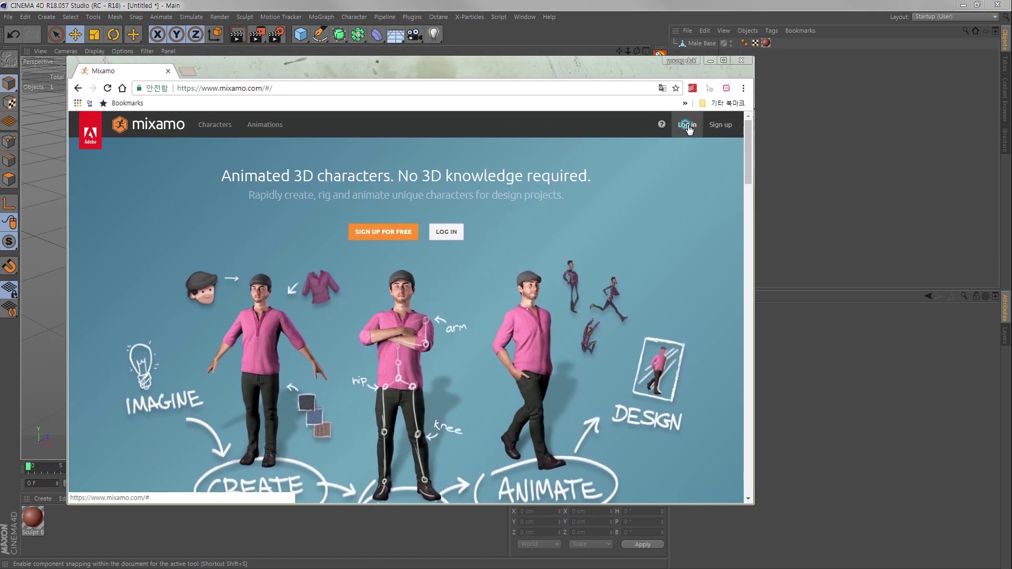
{"action": "left_click", "coordinate": [687, 126]}
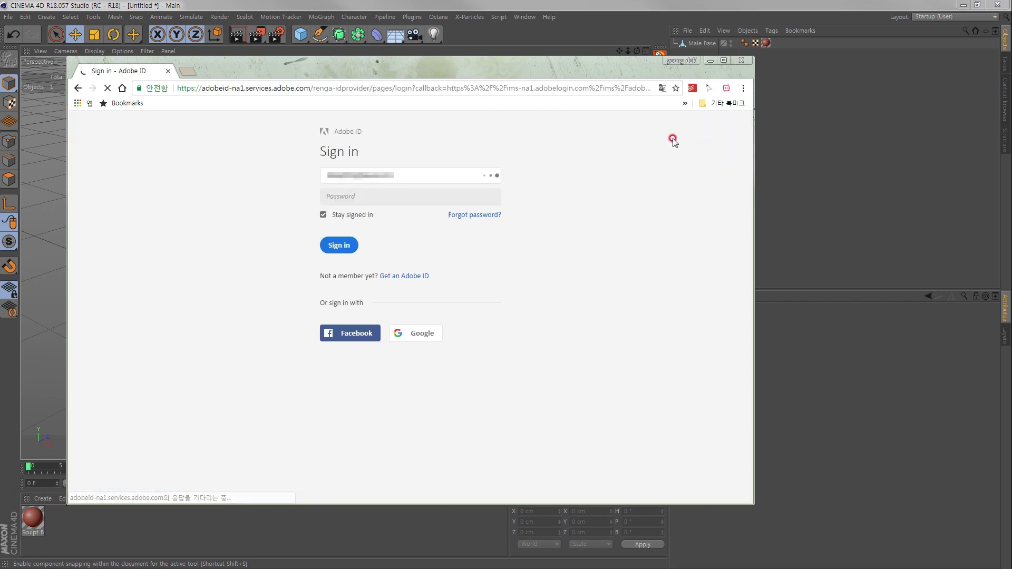
{"action": "left_click", "coordinate": [376, 191]}
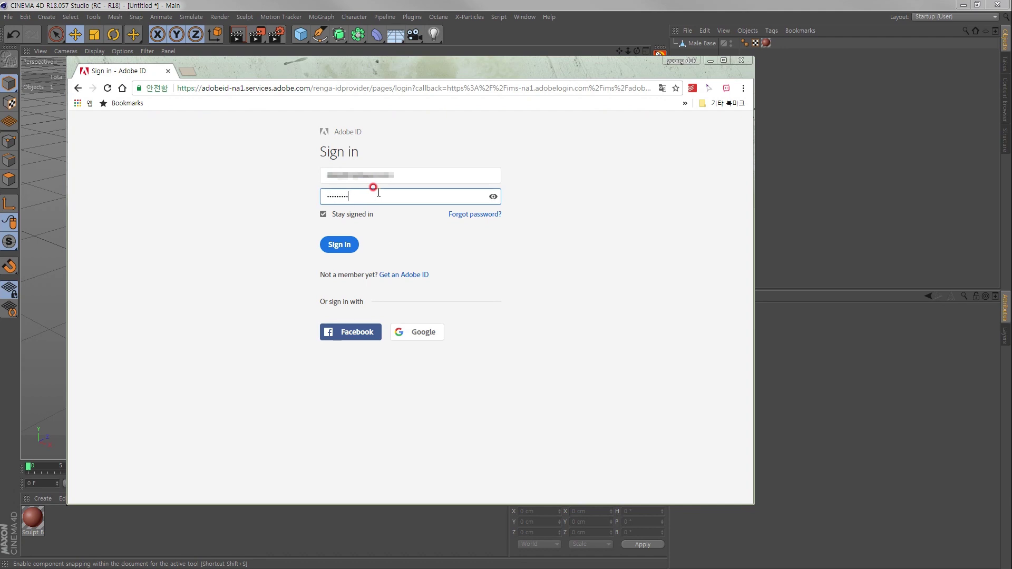
{"action": "key", "text": "Return"}
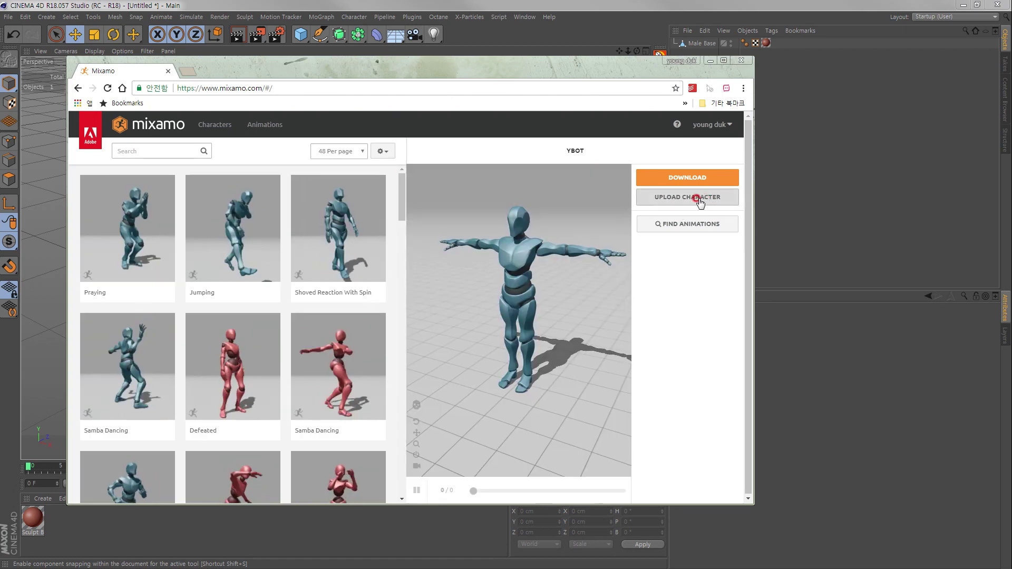
Upload man.fbx from the files folder as a new Mixamo character.
{"action": "left_click", "coordinate": [679, 199]}
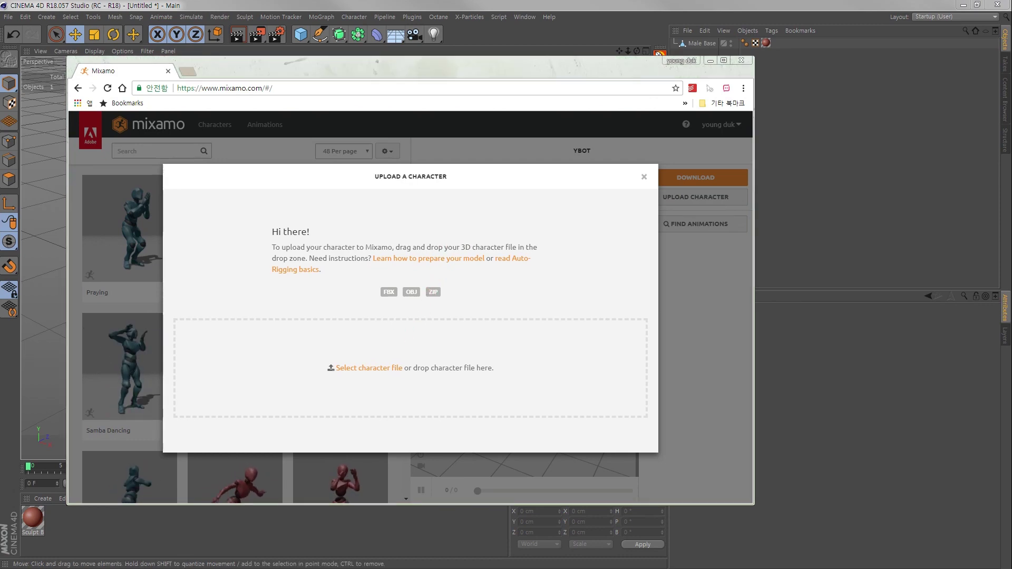
{"action": "key", "text": "alt+Tab"}
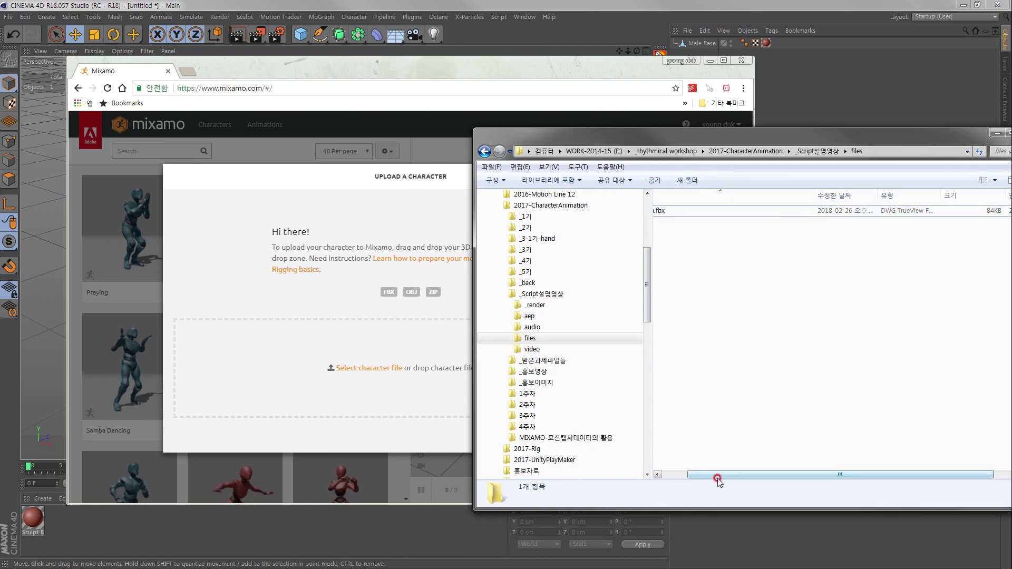
{"action": "left_click_drag", "start_coordinate": [718, 479], "coordinate": [679, 480]}
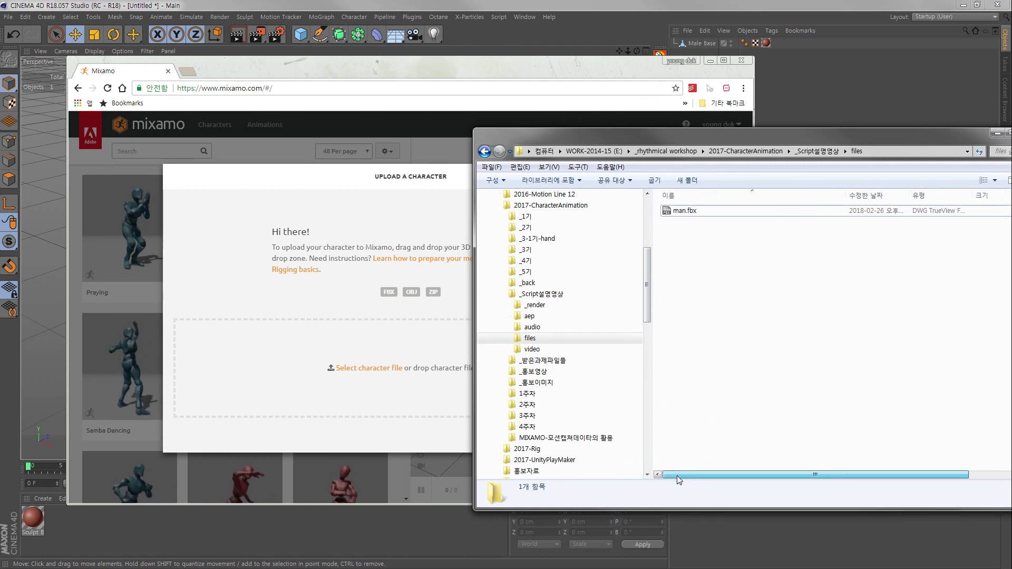
{"action": "left_click_drag", "start_coordinate": [685, 211], "coordinate": [378, 350]}
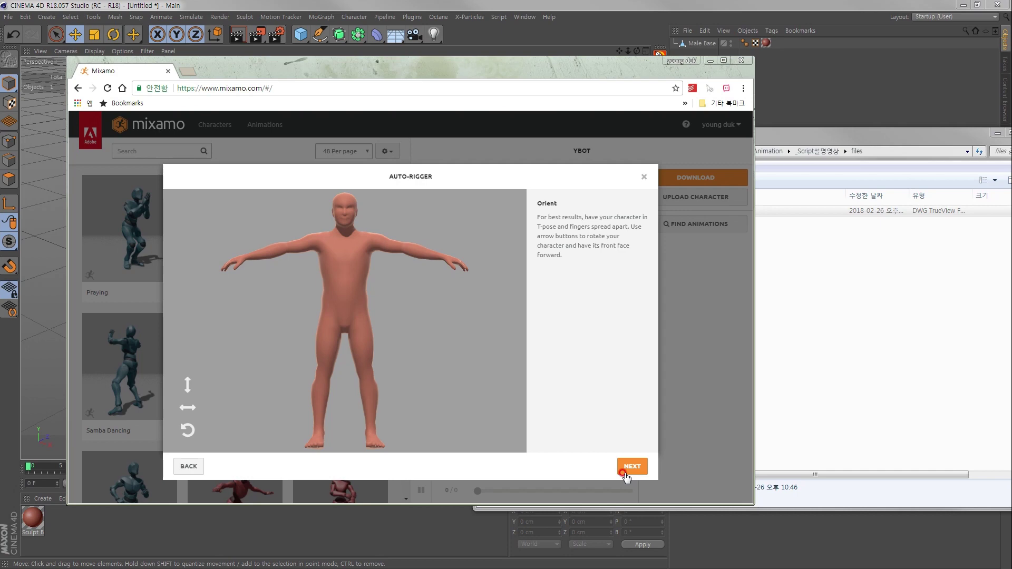
Place the Chin, Wrists, Elbows, Knees and Groin markers on the man's body.
{"action": "left_click", "coordinate": [626, 474]}
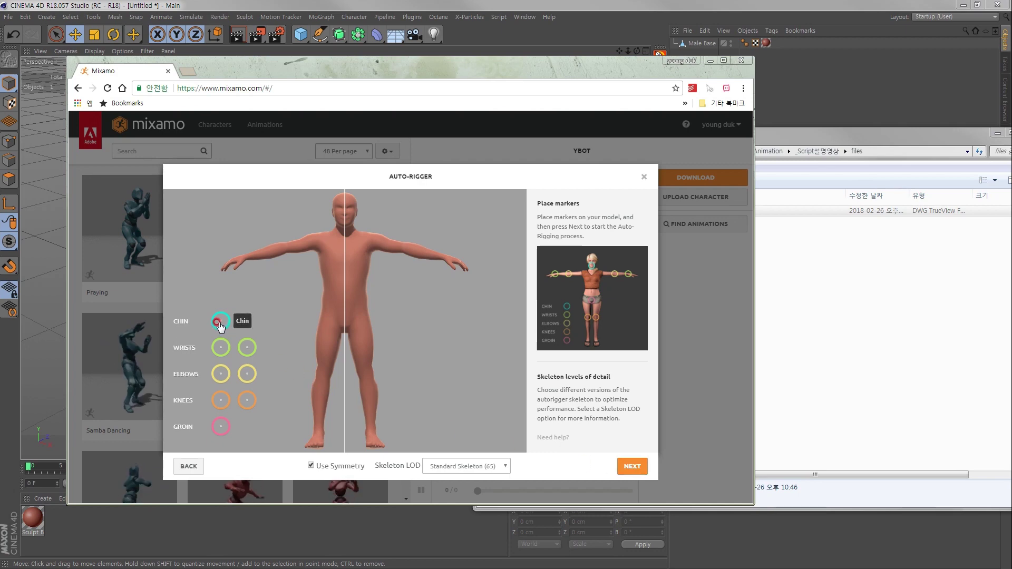
{"action": "mouse_move", "coordinate": [221, 321]}
{"action": "left_mouse_down"}
{"action": "mouse_move", "coordinate": [323, 267]}
{"action": "mouse_move", "coordinate": [345, 224]}
{"action": "left_mouse_up"}
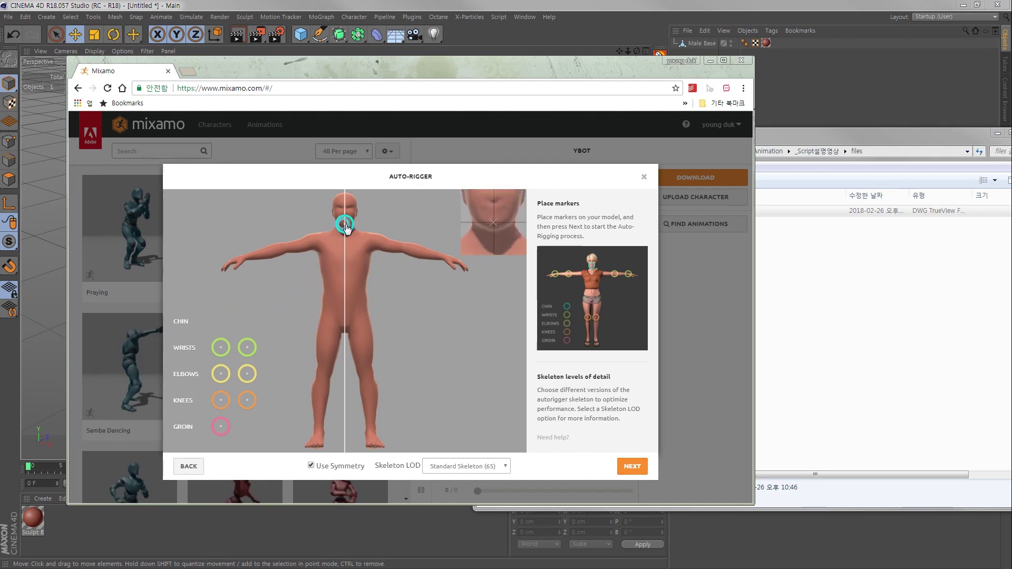
{"action": "left_click_drag", "start_coordinate": [221, 348], "coordinate": [246, 260]}
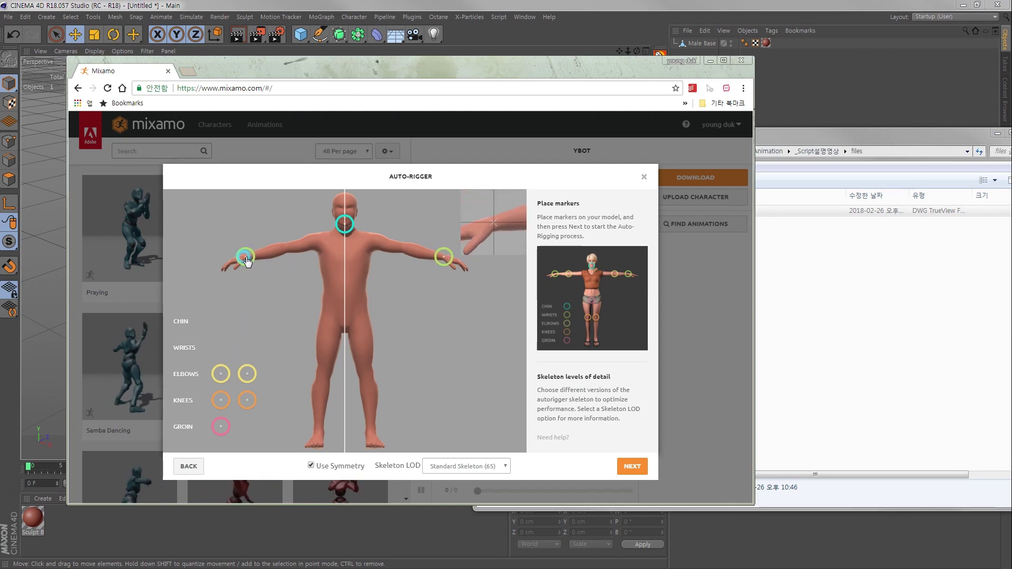
{"action": "left_click_drag", "start_coordinate": [245, 261], "coordinate": [246, 258]}
{"action": "left_click_drag", "start_coordinate": [221, 374], "coordinate": [286, 249]}
{"action": "left_click_drag", "start_coordinate": [221, 400], "coordinate": [324, 377]}
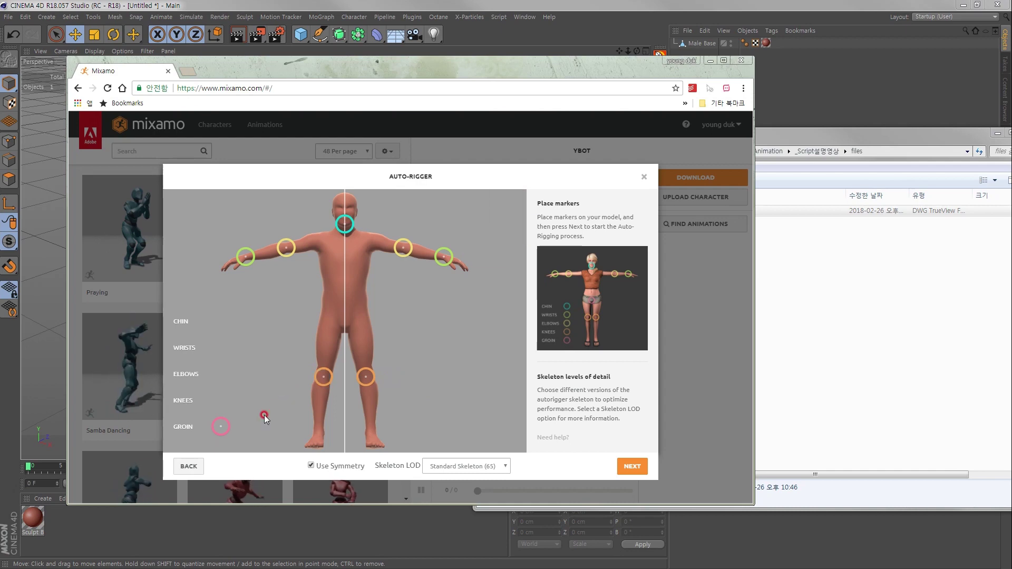
{"action": "mouse_move", "coordinate": [221, 426]}
{"action": "left_mouse_down"}
{"action": "mouse_move", "coordinate": [317, 383]}
{"action": "mouse_move", "coordinate": [344, 328]}
{"action": "left_mouse_up"}
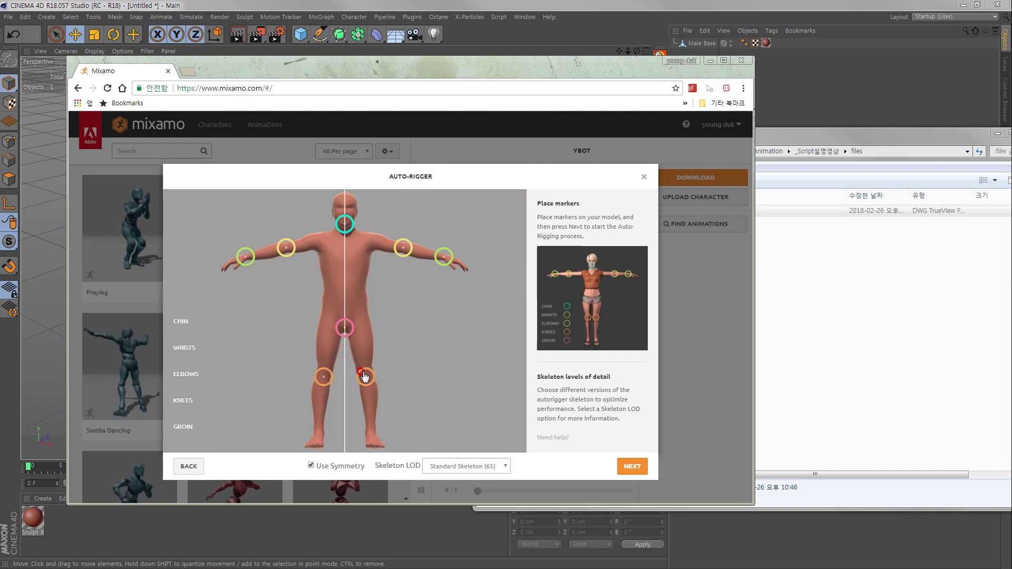
Compare the Skeleton LOD options, choose Standard Skeleton (65) and start auto-rigging.
{"action": "left_click", "coordinate": [451, 467]}
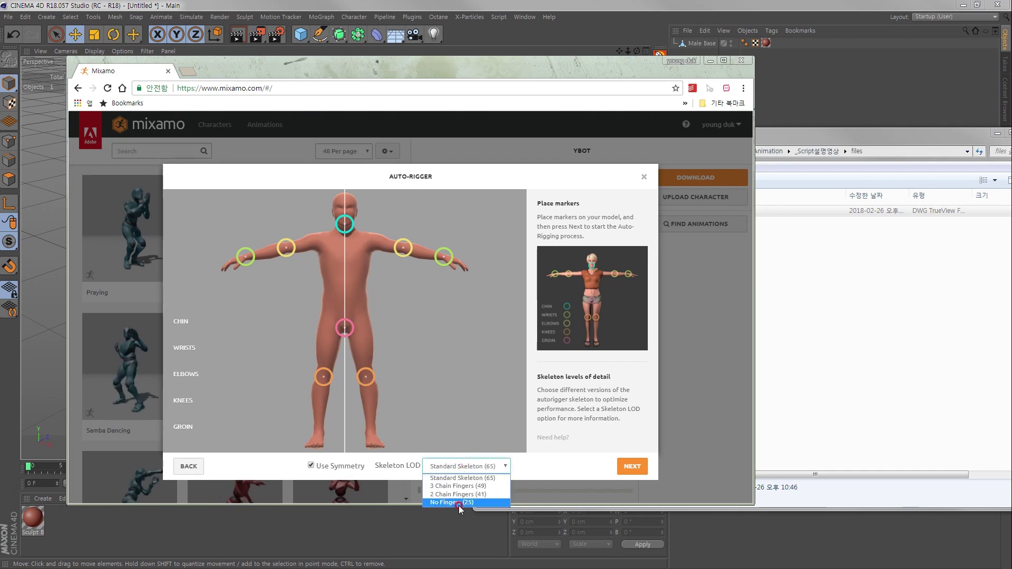
{"action": "left_click", "coordinate": [462, 486]}
{"action": "left_click", "coordinate": [458, 466]}
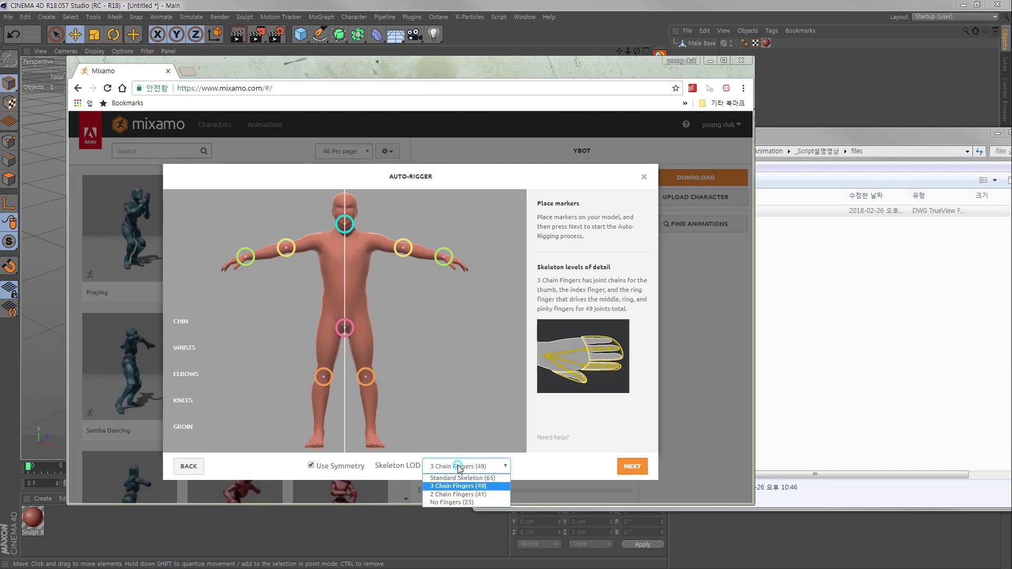
{"action": "left_click", "coordinate": [453, 494]}
{"action": "left_click", "coordinate": [451, 465]}
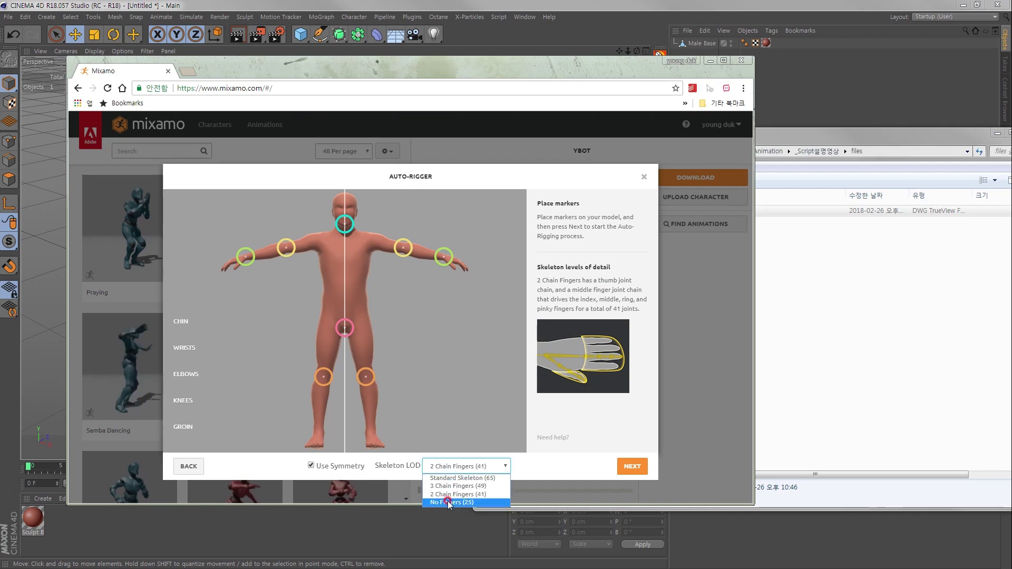
{"action": "left_click", "coordinate": [447, 503]}
{"action": "left_click", "coordinate": [450, 466]}
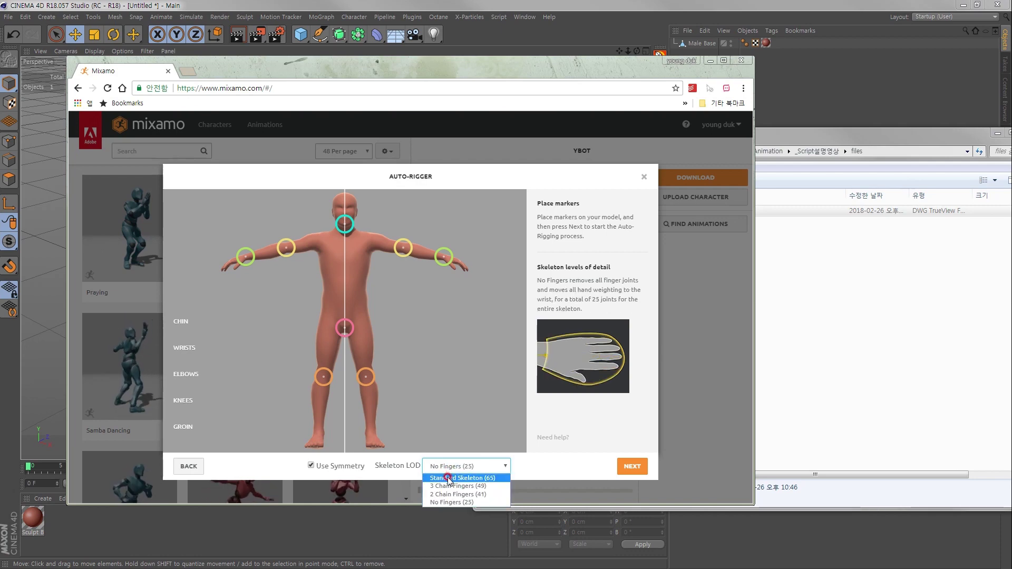
{"action": "left_click", "coordinate": [447, 478]}
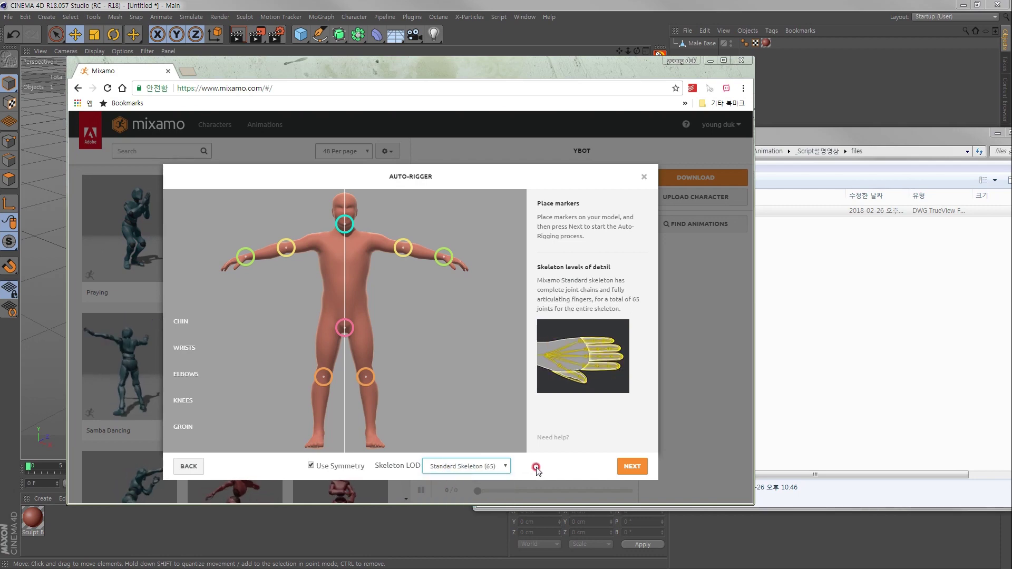
{"action": "left_click", "coordinate": [631, 465]}
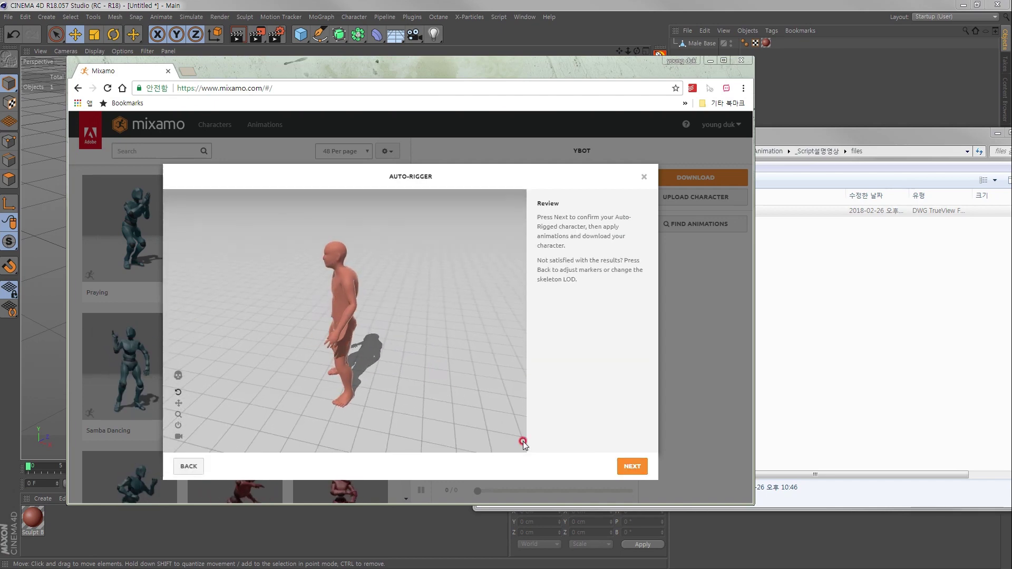
Accept the rigged man, preview Samba Dancing on him, then remove it.
{"action": "left_click", "coordinate": [635, 467]}
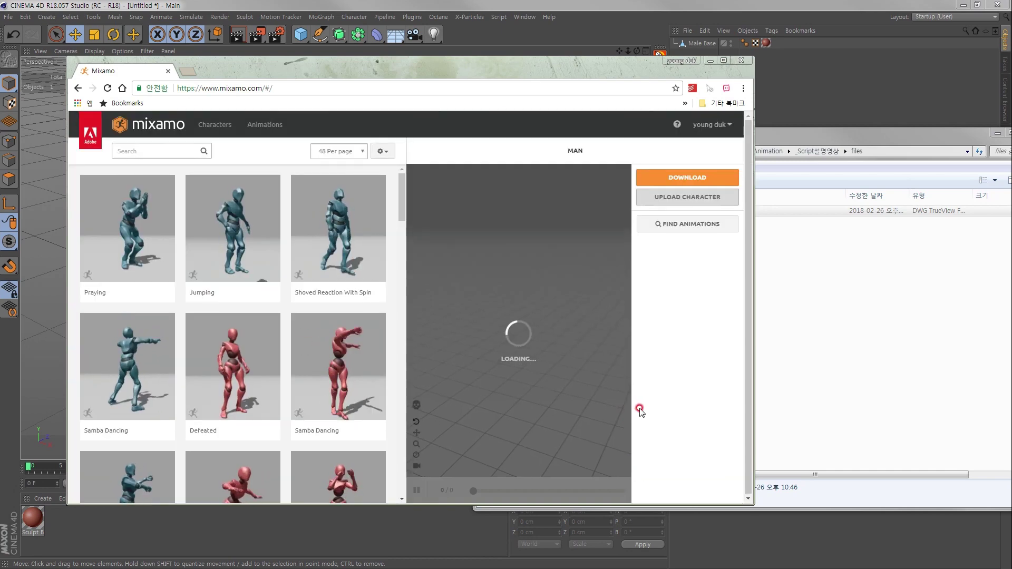
{"action": "mouse_move", "coordinate": [577, 357]}
{"action": "left_mouse_down"}
{"action": "mouse_move", "coordinate": [558, 363]}
{"action": "mouse_move", "coordinate": [581, 360]}
{"action": "left_mouse_up"}
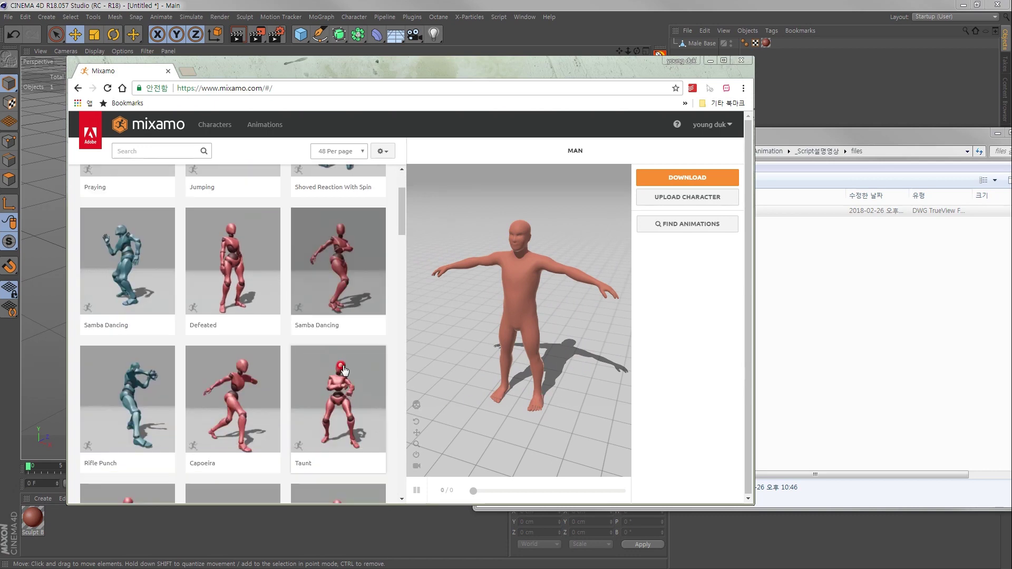
{"action": "scroll", "coordinate": [351, 358], "scroll_direction": "down", "scroll_amount": 3}
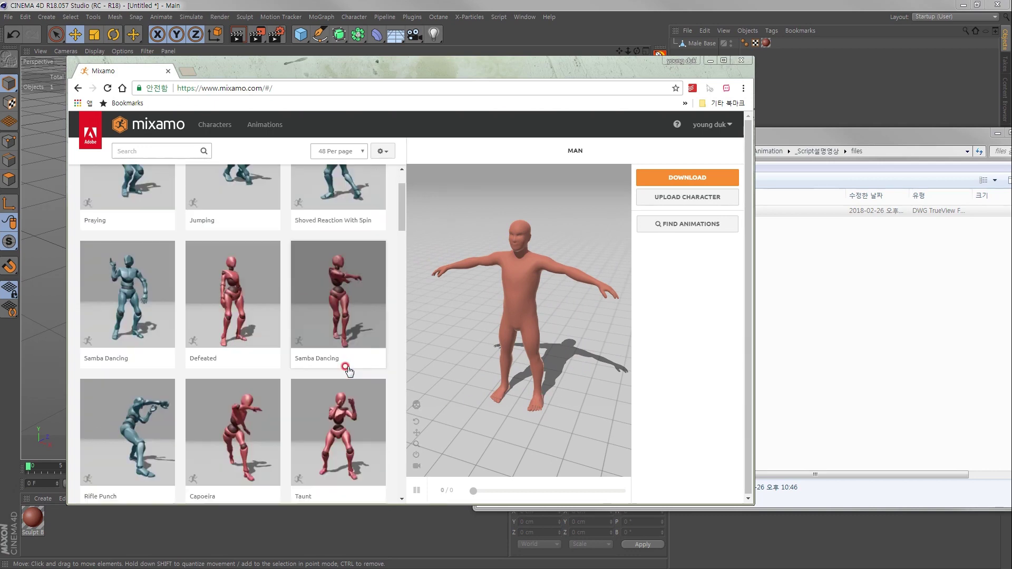
{"action": "left_click", "coordinate": [347, 226]}
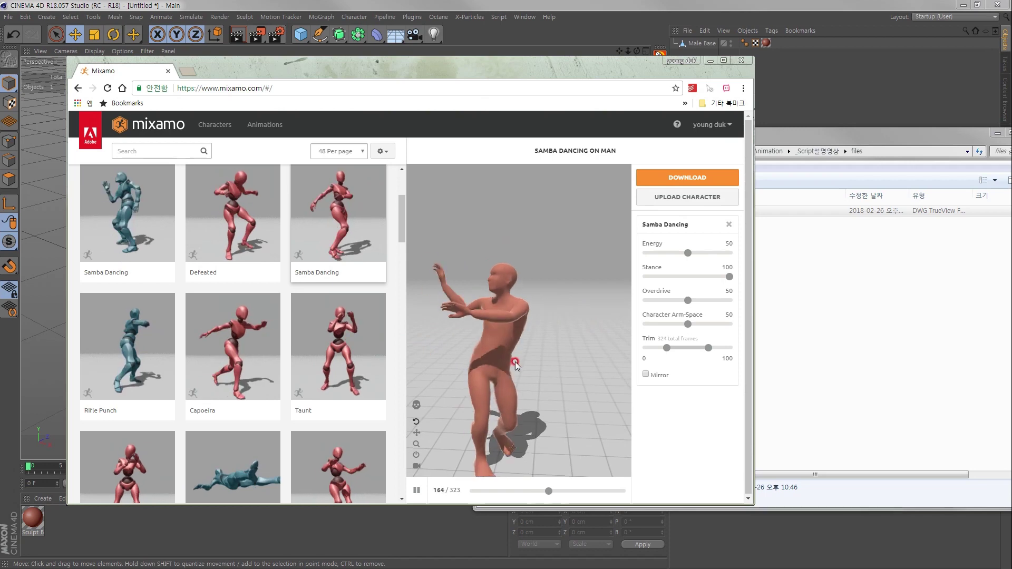
{"action": "left_click", "coordinate": [729, 224]}
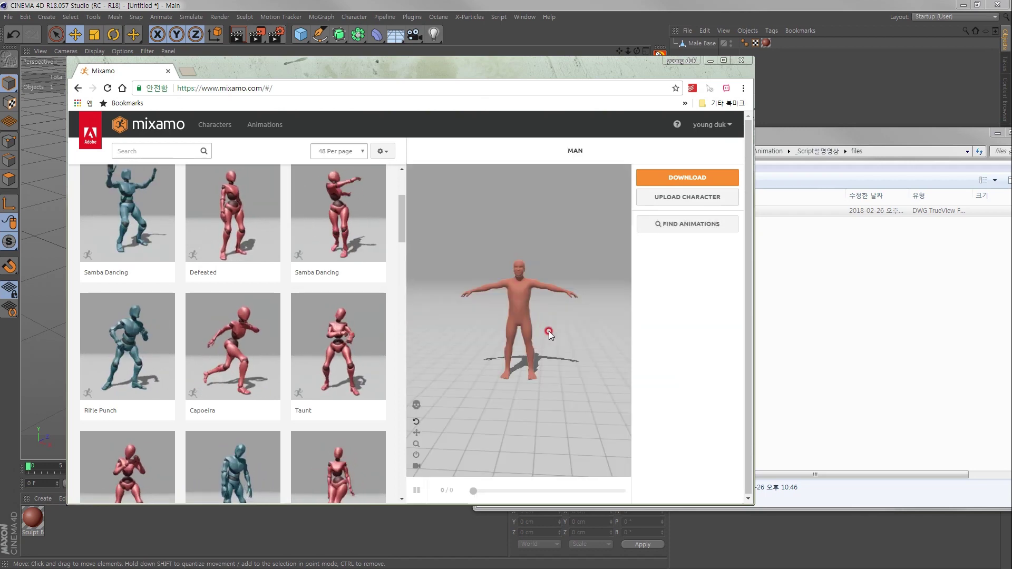
Download the rigged man as FBX(.fbx) with Original Pose(.fbx).
{"action": "left_click", "coordinate": [680, 177]}
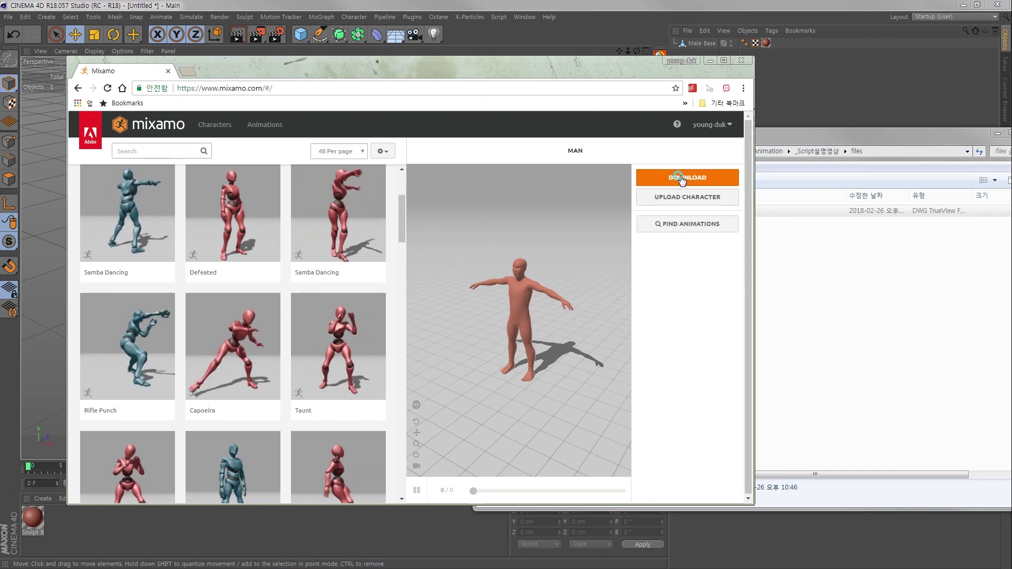
{"action": "left_click", "coordinate": [326, 217]}
{"action": "left_click", "coordinate": [385, 228]}
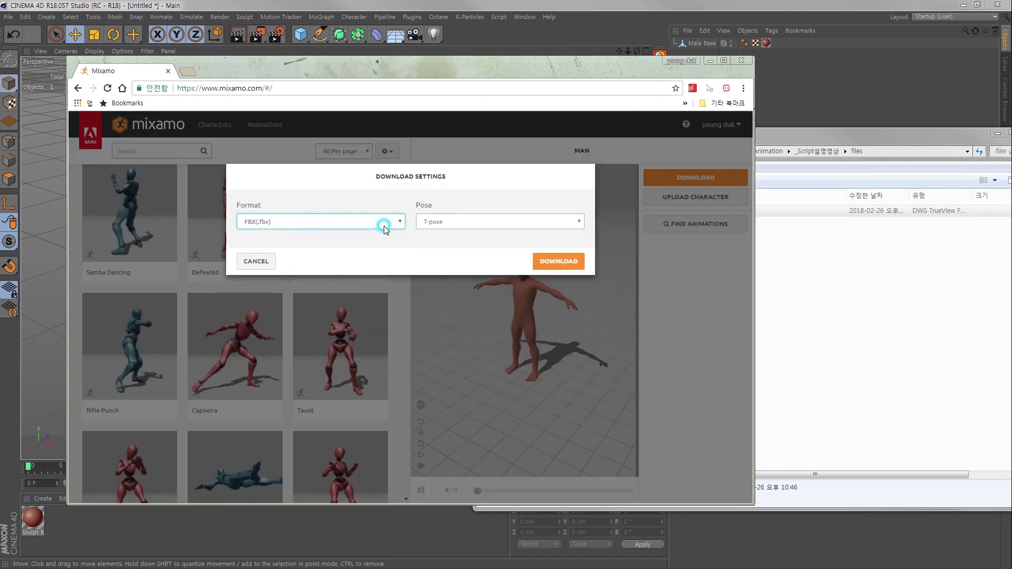
{"action": "left_click", "coordinate": [447, 225]}
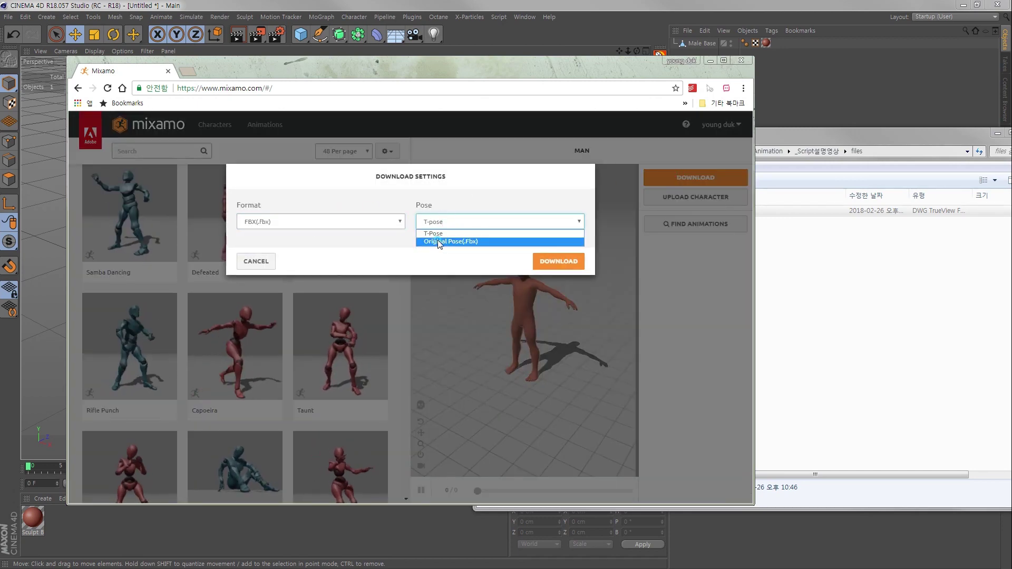
{"action": "left_click", "coordinate": [447, 242]}
{"action": "left_click", "coordinate": [559, 263]}
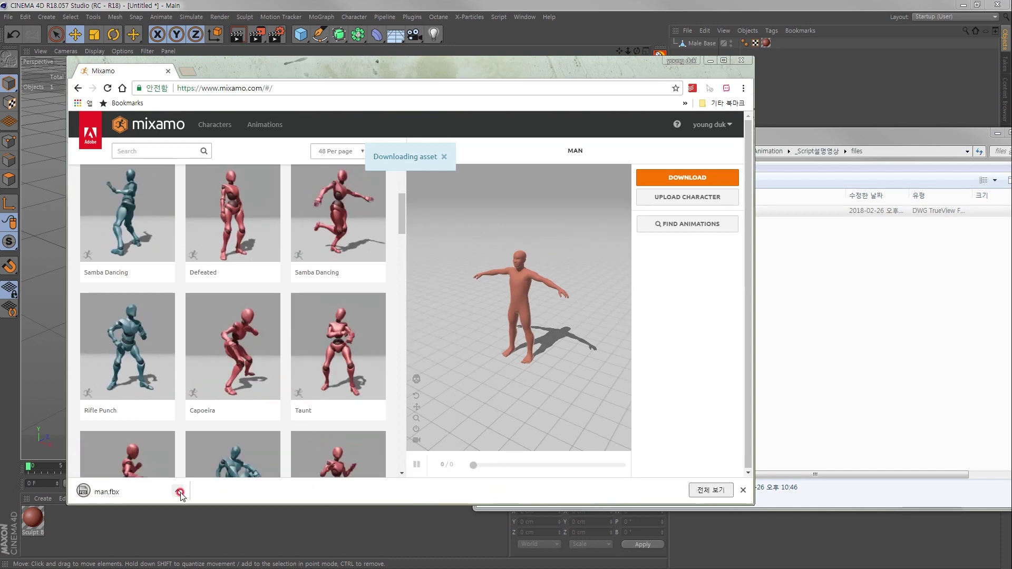
{"action": "left_click", "coordinate": [178, 494]}
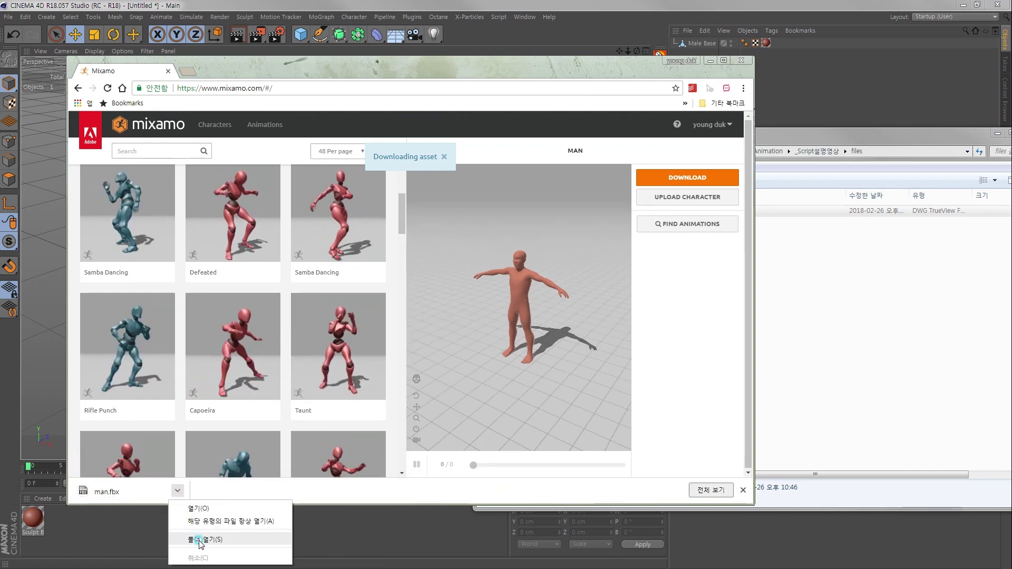
Copy man_O.fbx from Downloads and paste it into the project files folder.
{"action": "left_click", "coordinate": [210, 530]}
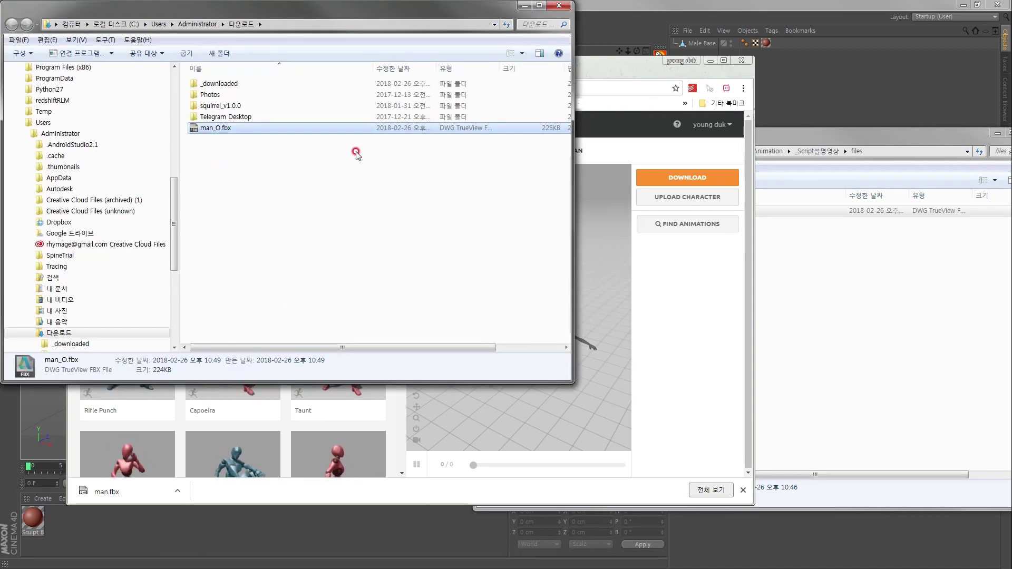
{"action": "key", "text": "shift+F10"}
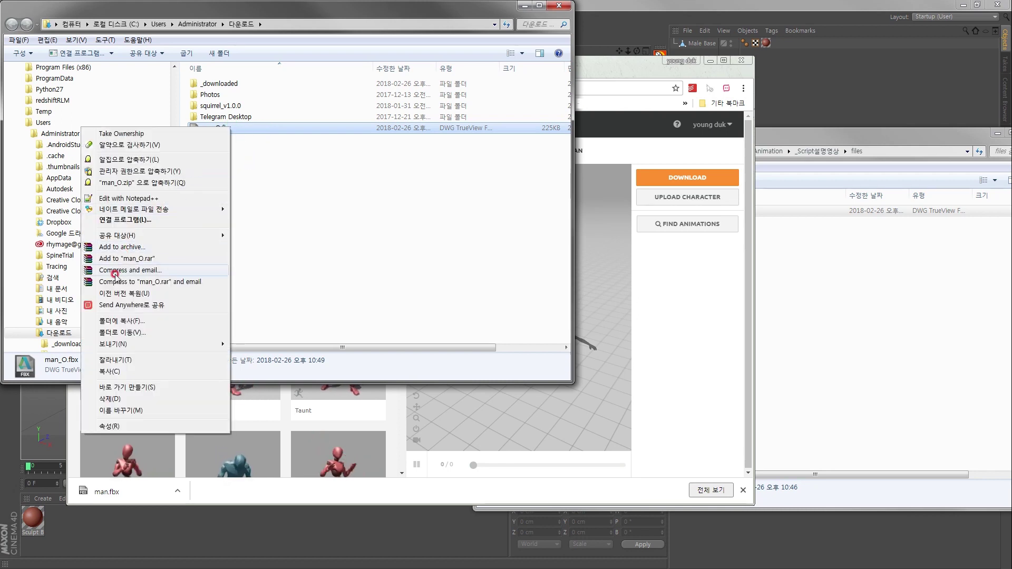
{"action": "left_click", "coordinate": [114, 362]}
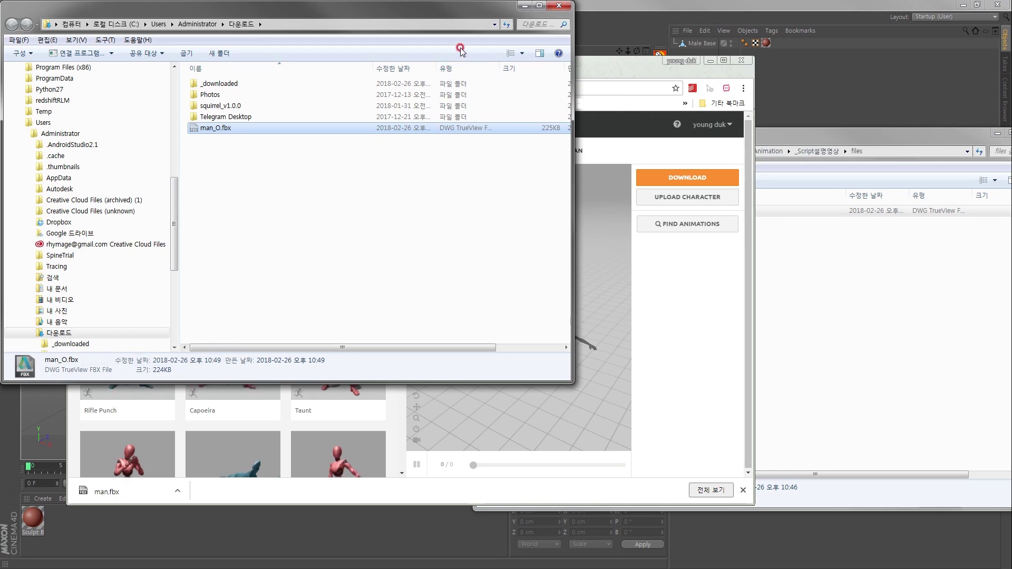
{"action": "left_click", "coordinate": [523, 6]}
{"action": "left_click", "coordinate": [856, 309]}
{"action": "right_click", "coordinate": [714, 302]}
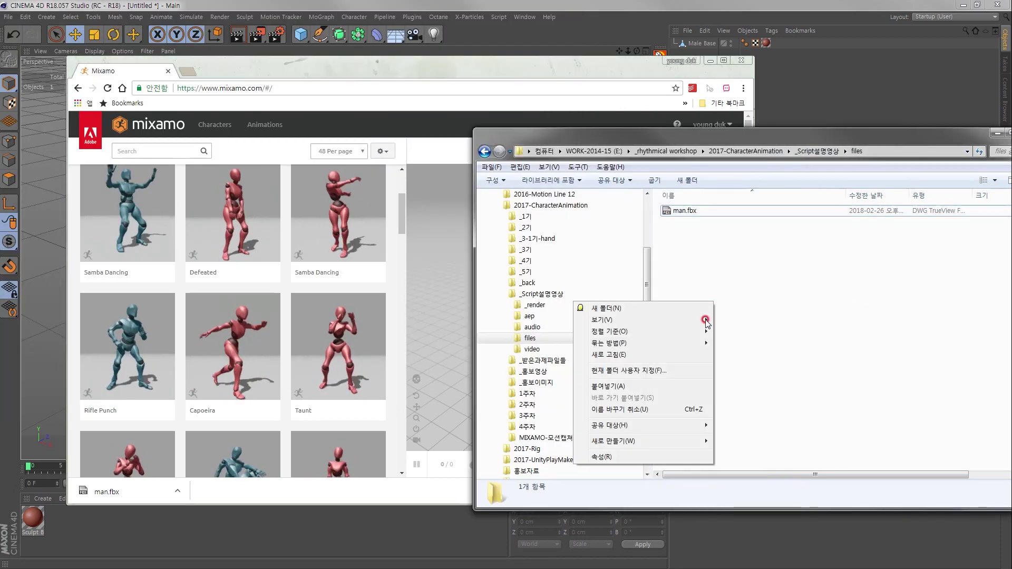
{"action": "left_click", "coordinate": [609, 386]}
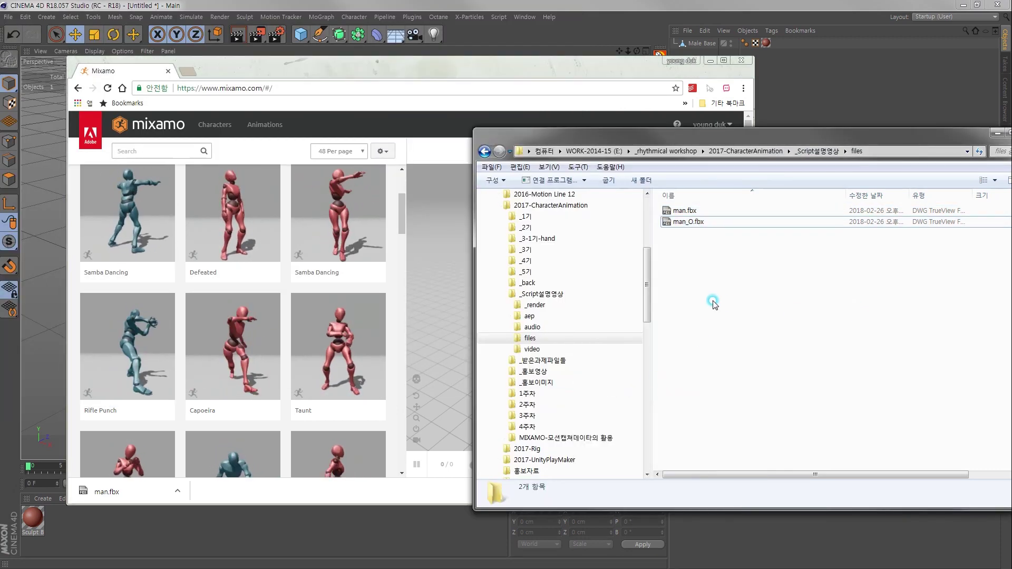